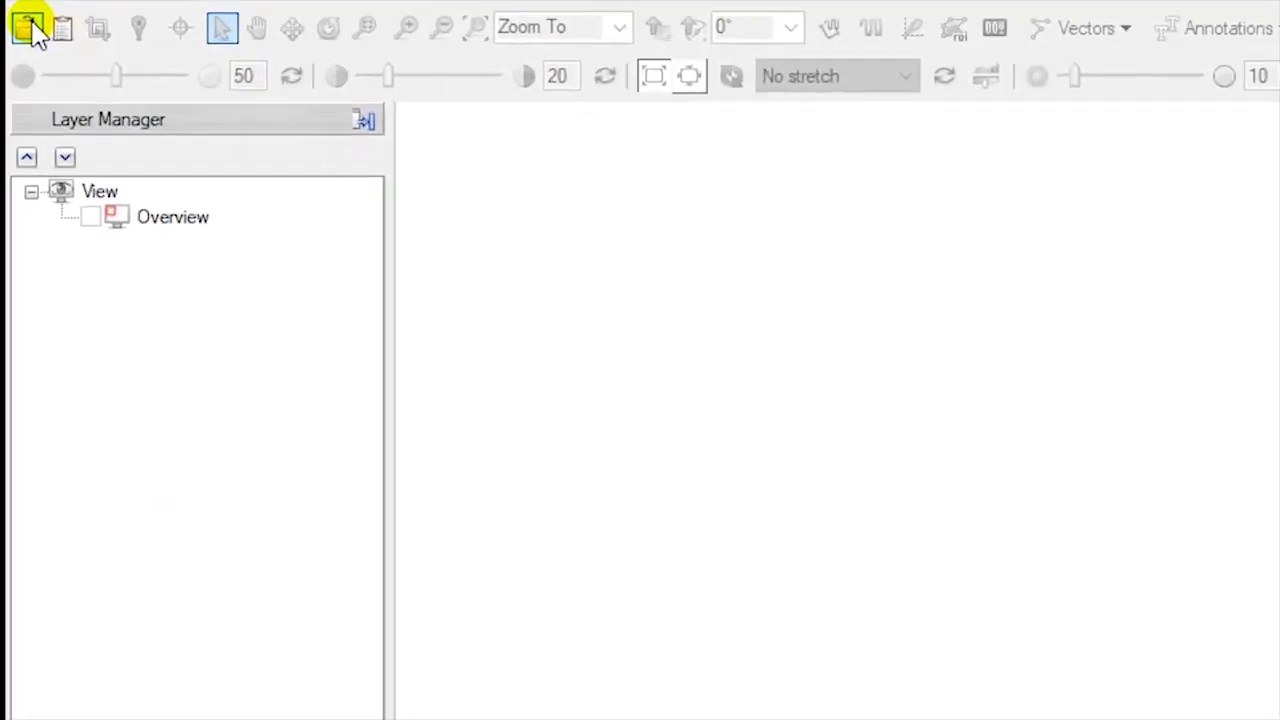
- Open SPOT7_MS_Subset.dat from the Output folder as a true-colour B3/B2/B1 composite
click(25, 28)
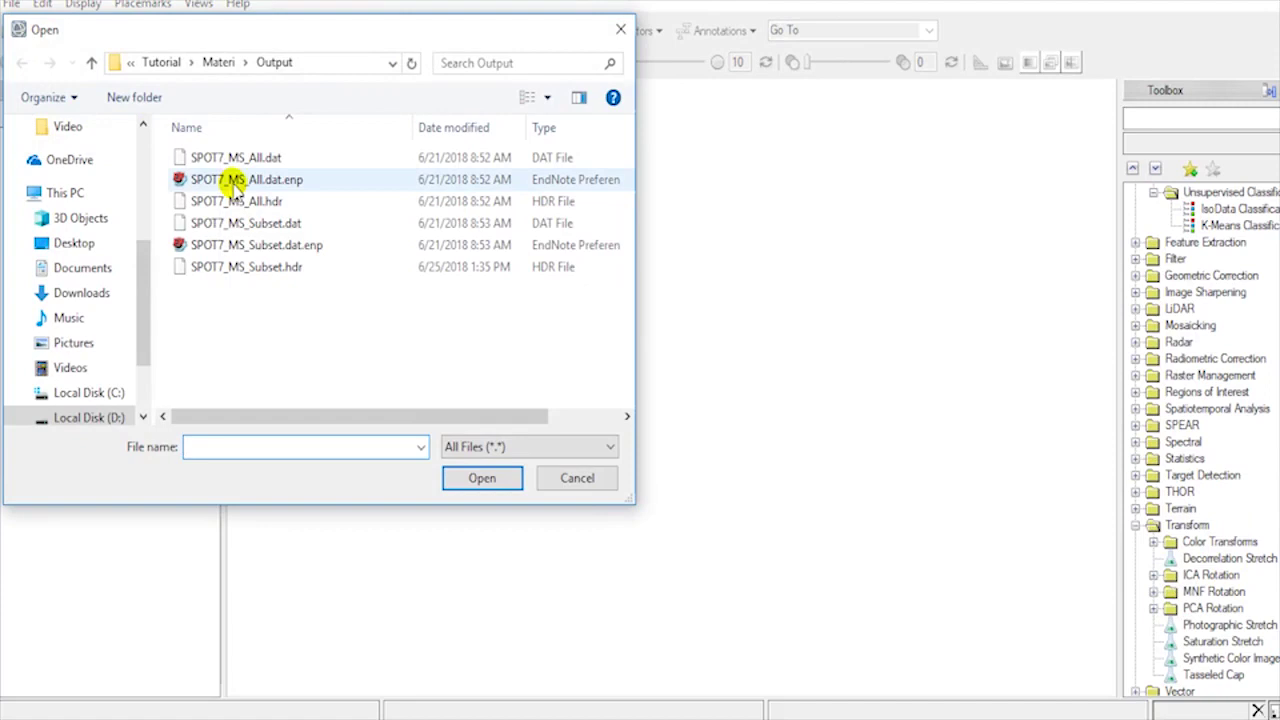
click(277, 222)
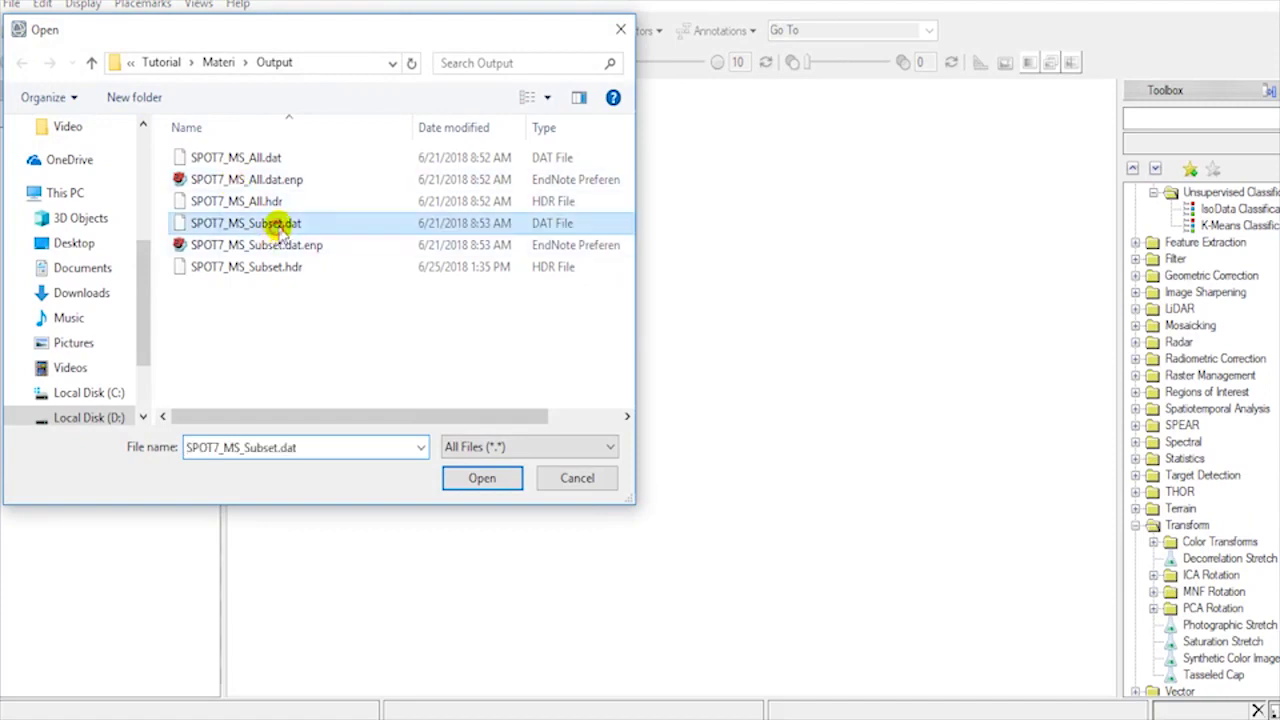
click(493, 478)
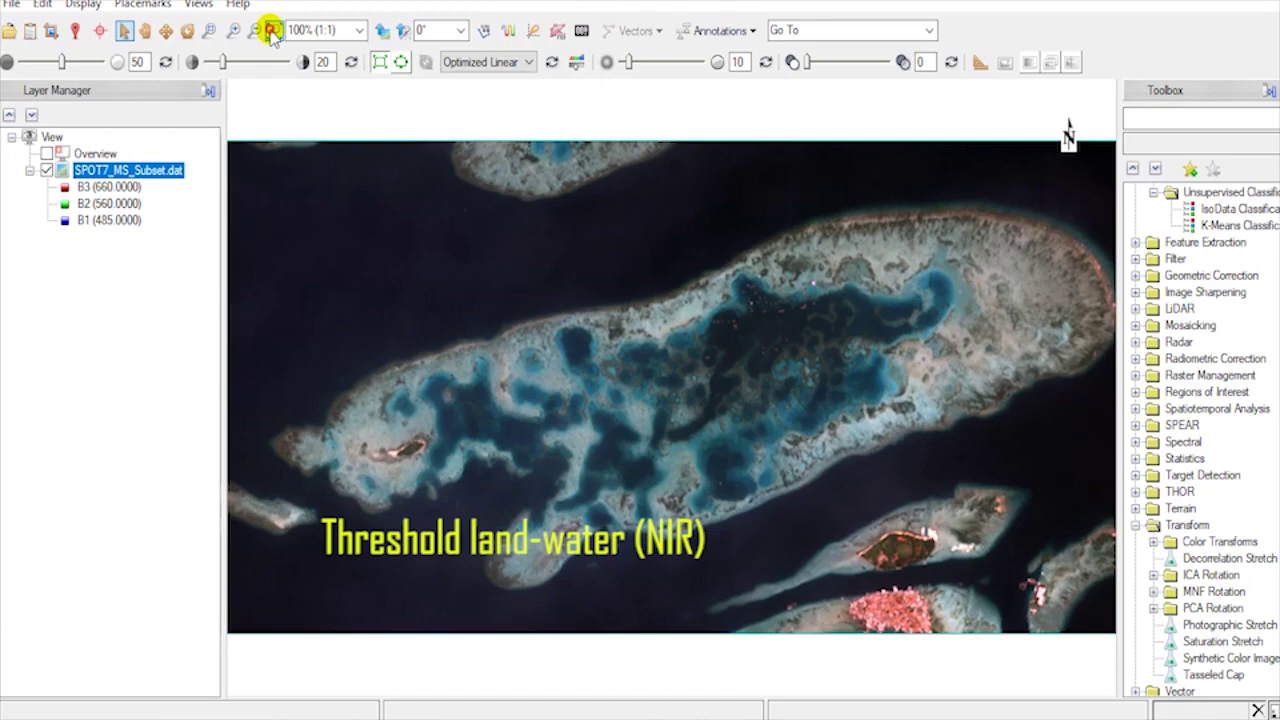
- Fit the image to the view and load bands B4, B2, B1 as an RGB false-colour composite
click(272, 30)
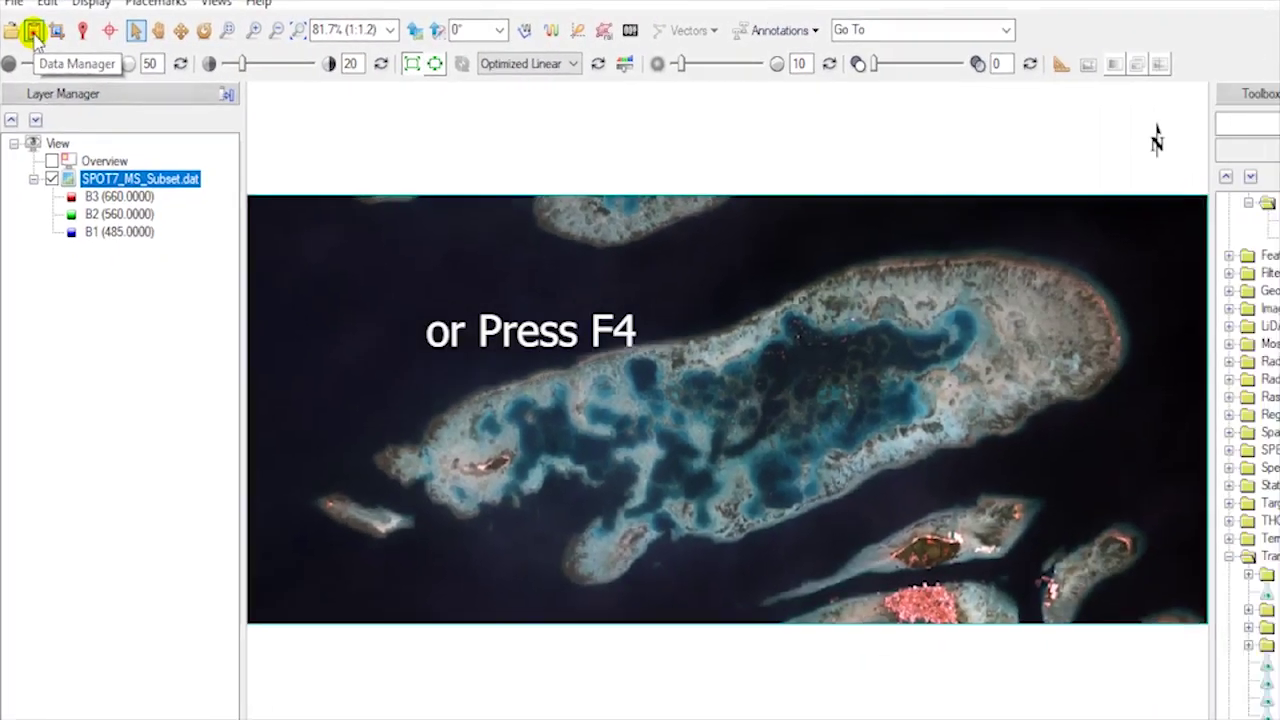
click(62, 30)
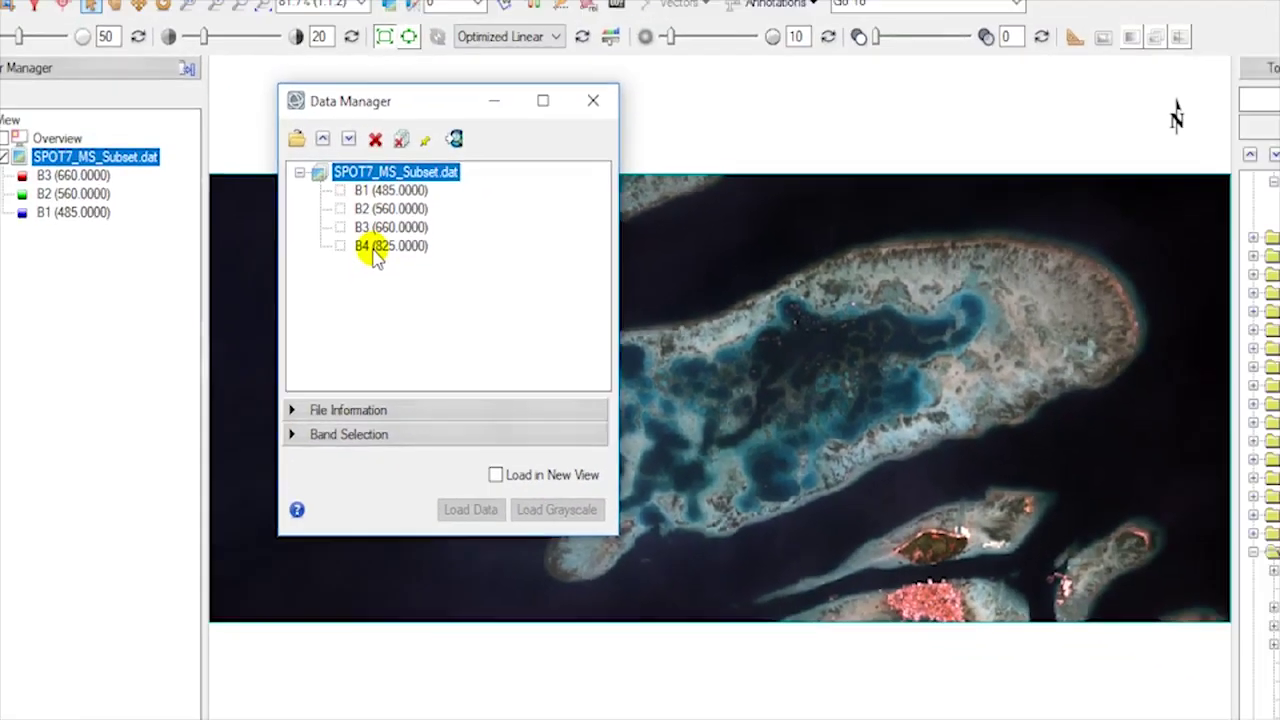
click(385, 234)
click(385, 187)
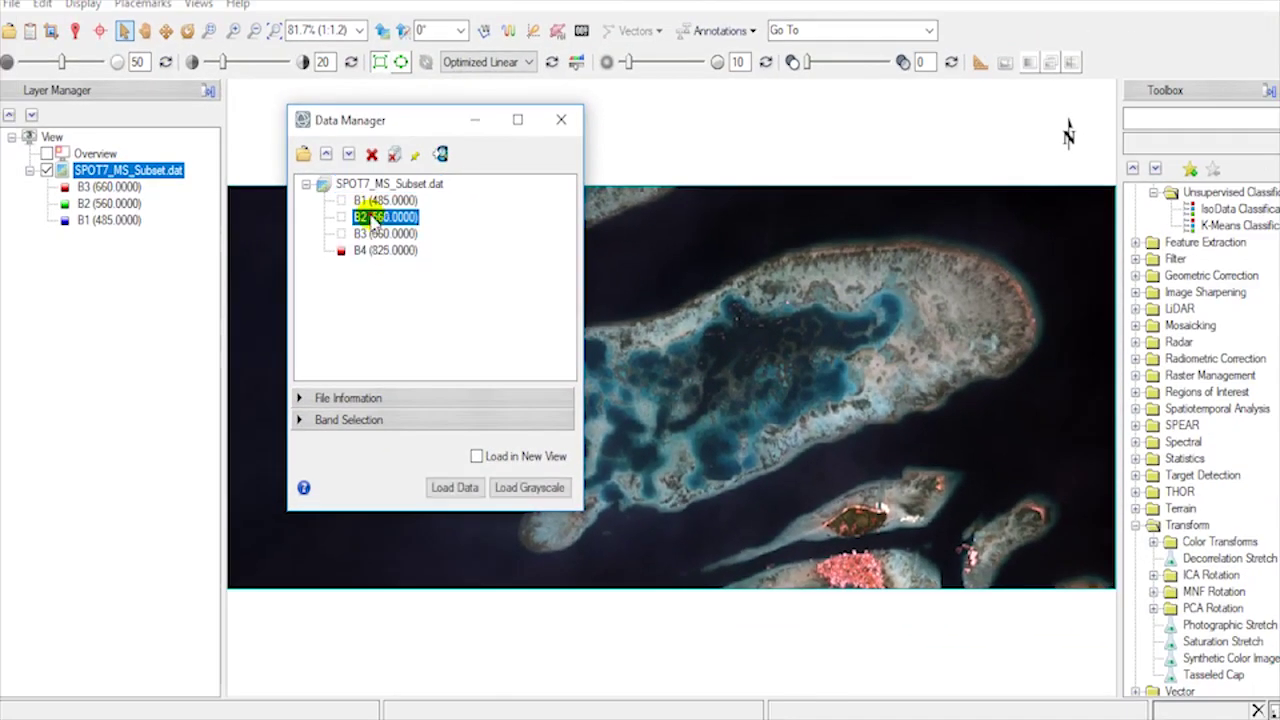
click(387, 163)
click(458, 487)
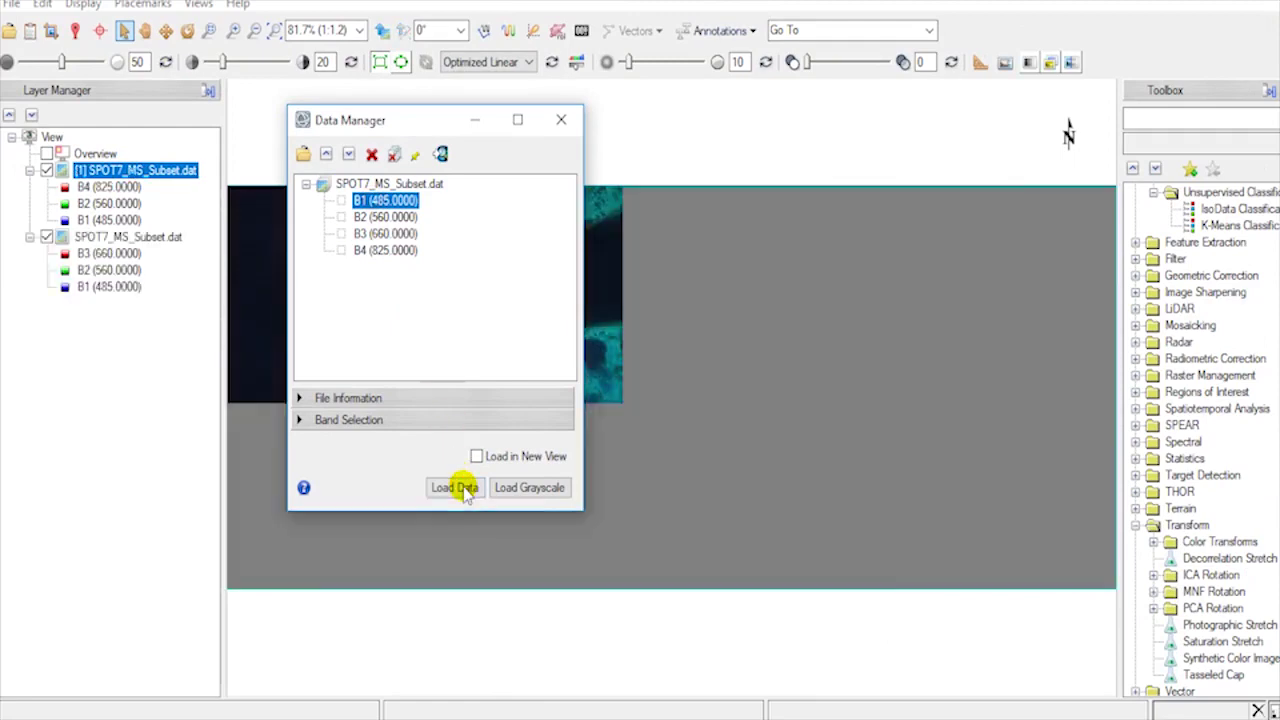
click(561, 119)
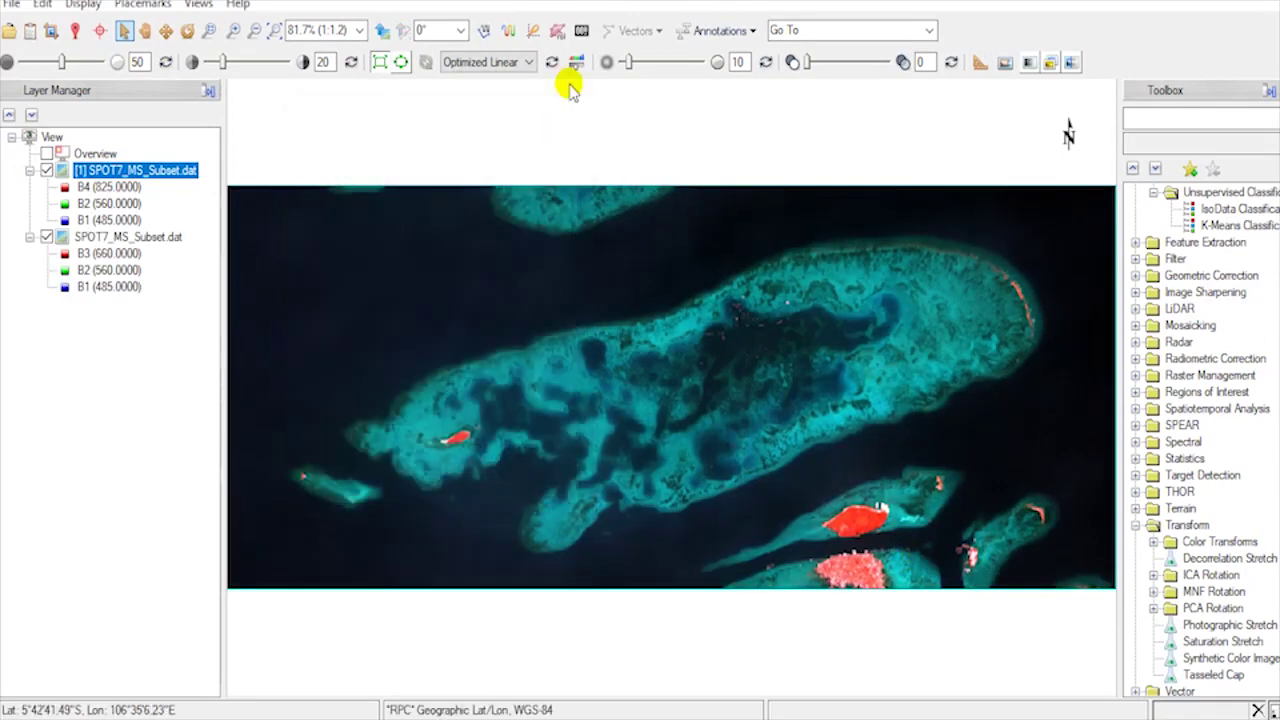
- Draw an Arbitrary Profile transect across the red island and plot its band values
click(483, 31)
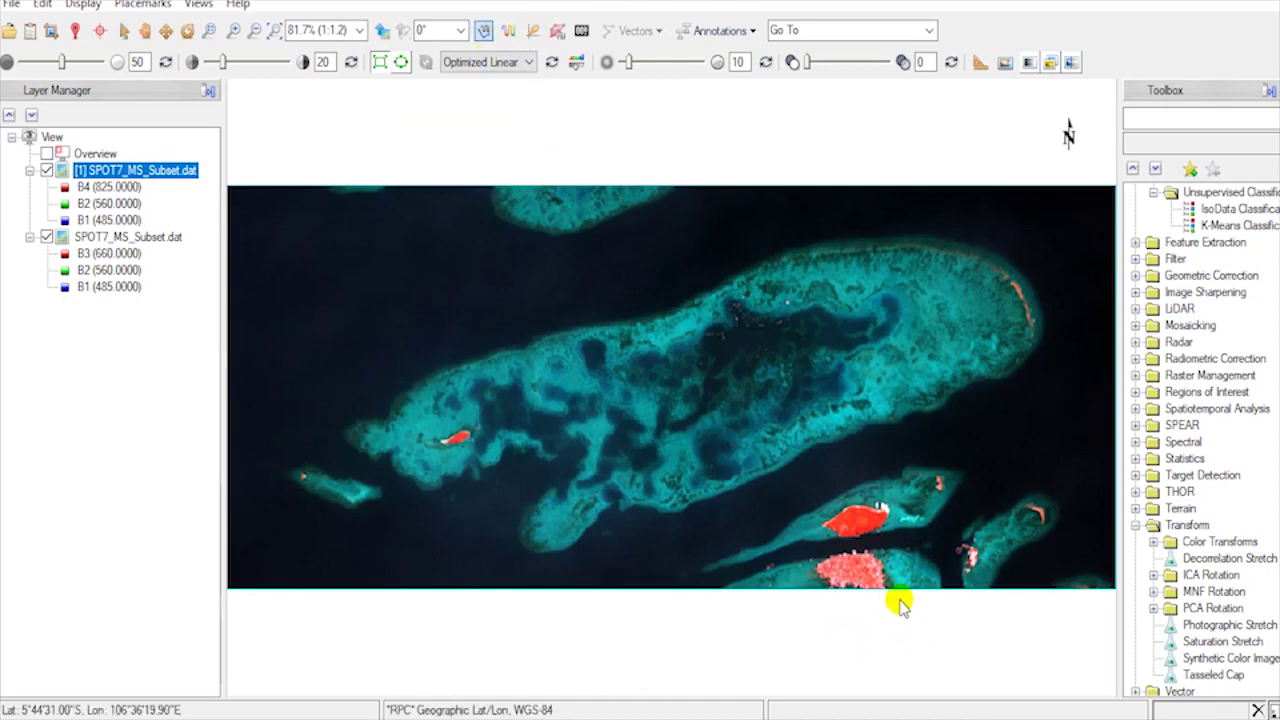
scroll(887, 577, up, 1)
scroll(887, 575, up, 6)
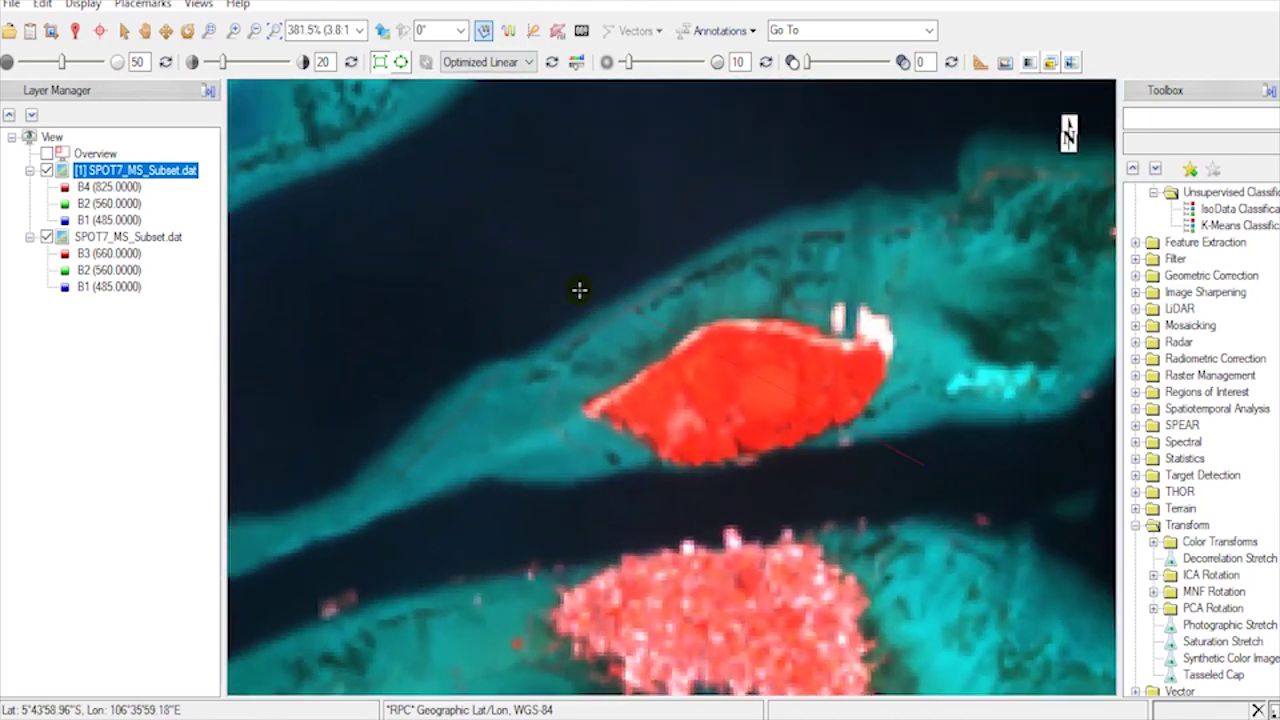
right_click(549, 279)
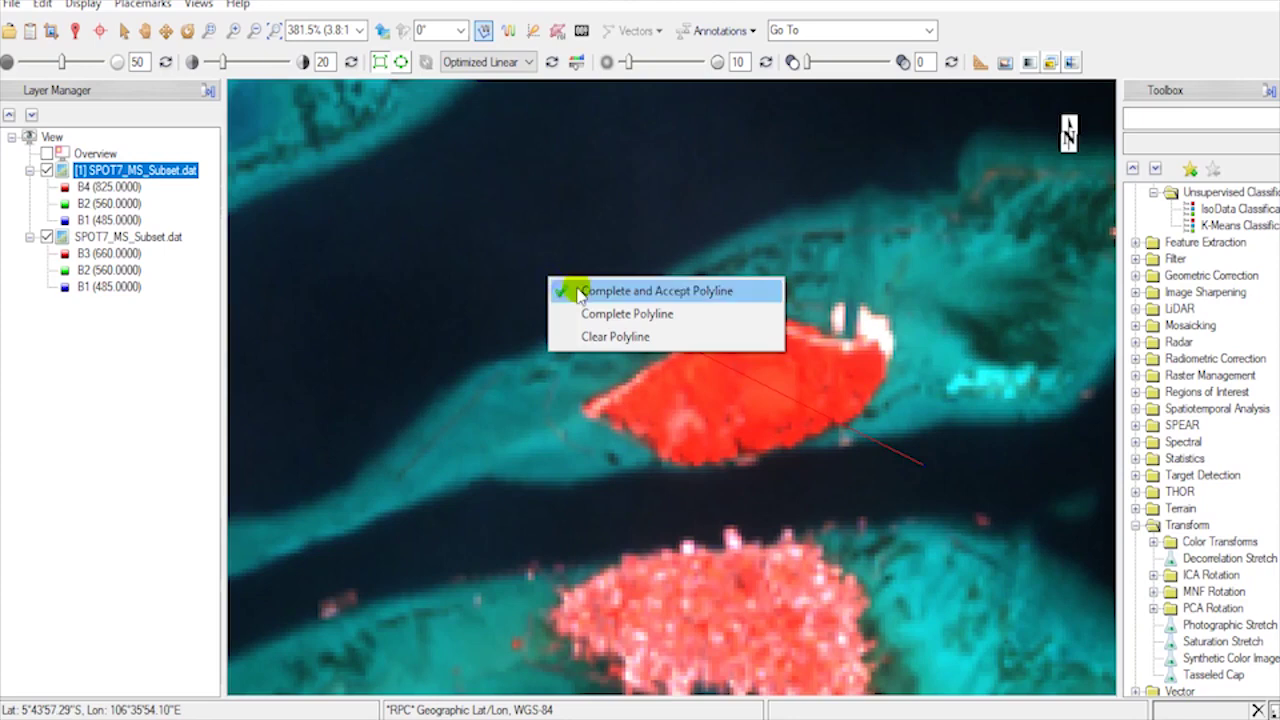
click(571, 288)
- Read the profile values at transect points 22 and 70, then begin a second transect across the town
drag(1027, 113, 1035, 55)
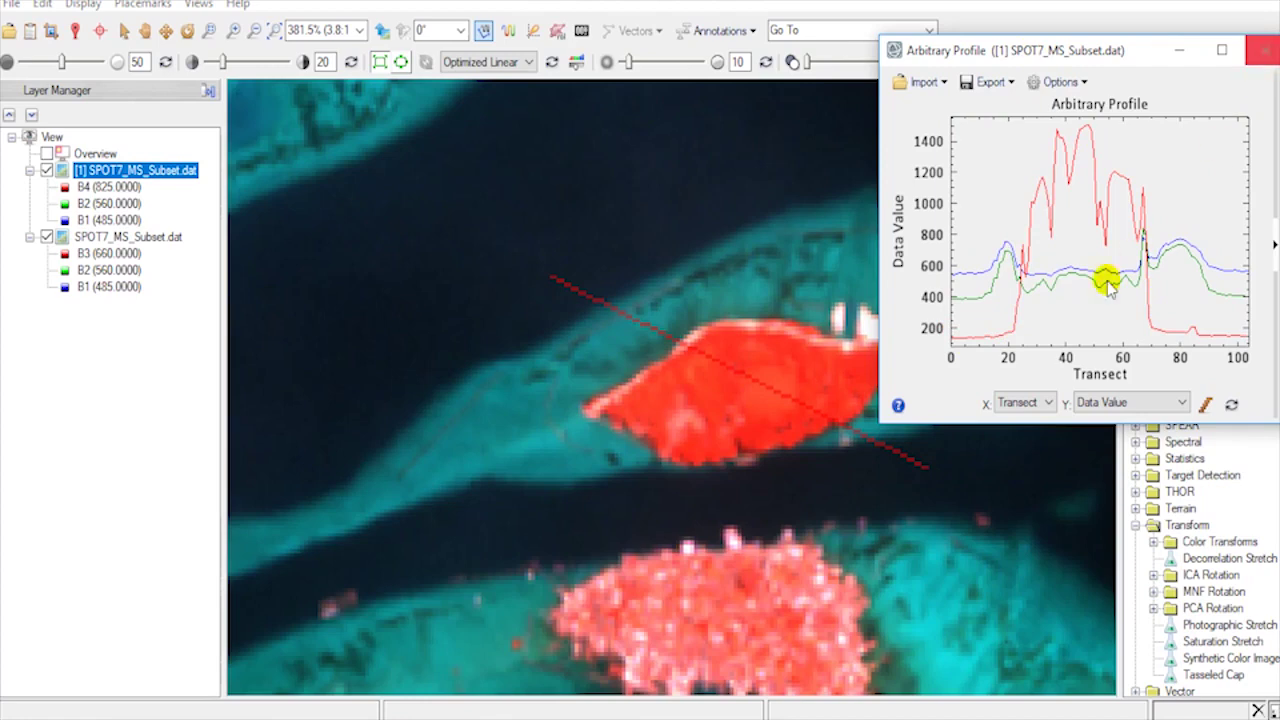
click(1014, 328)
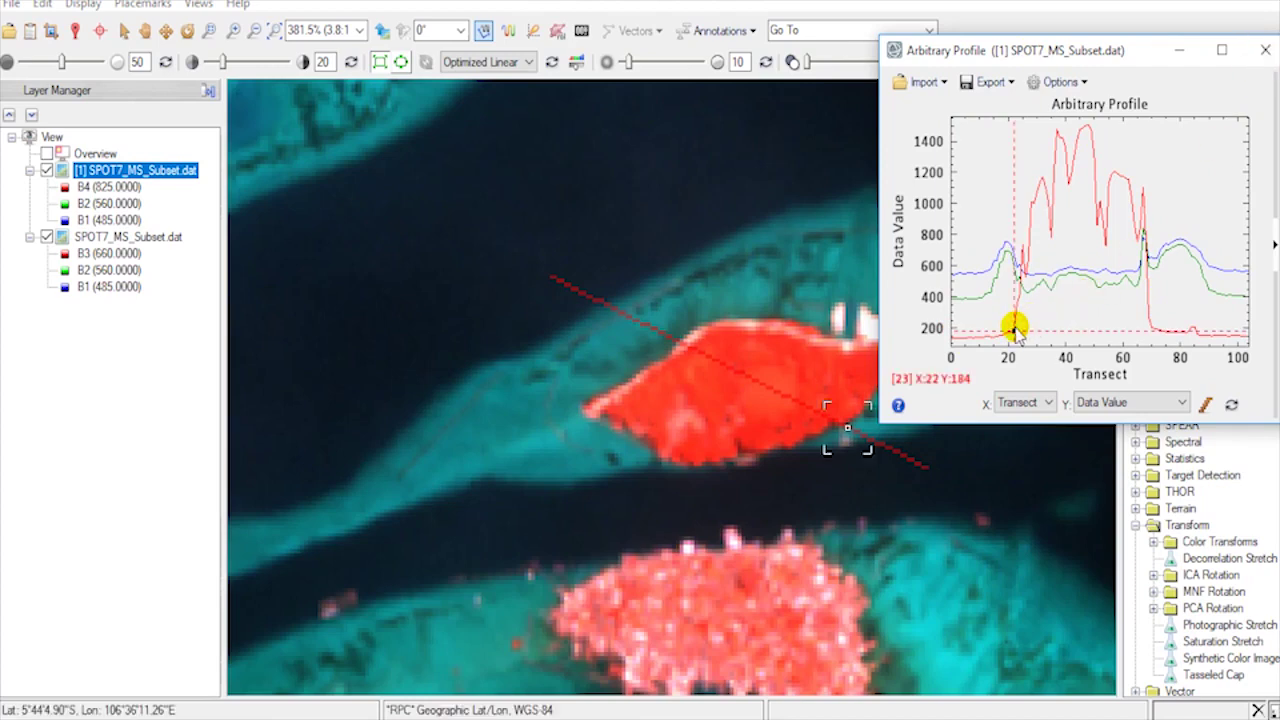
click(1143, 300)
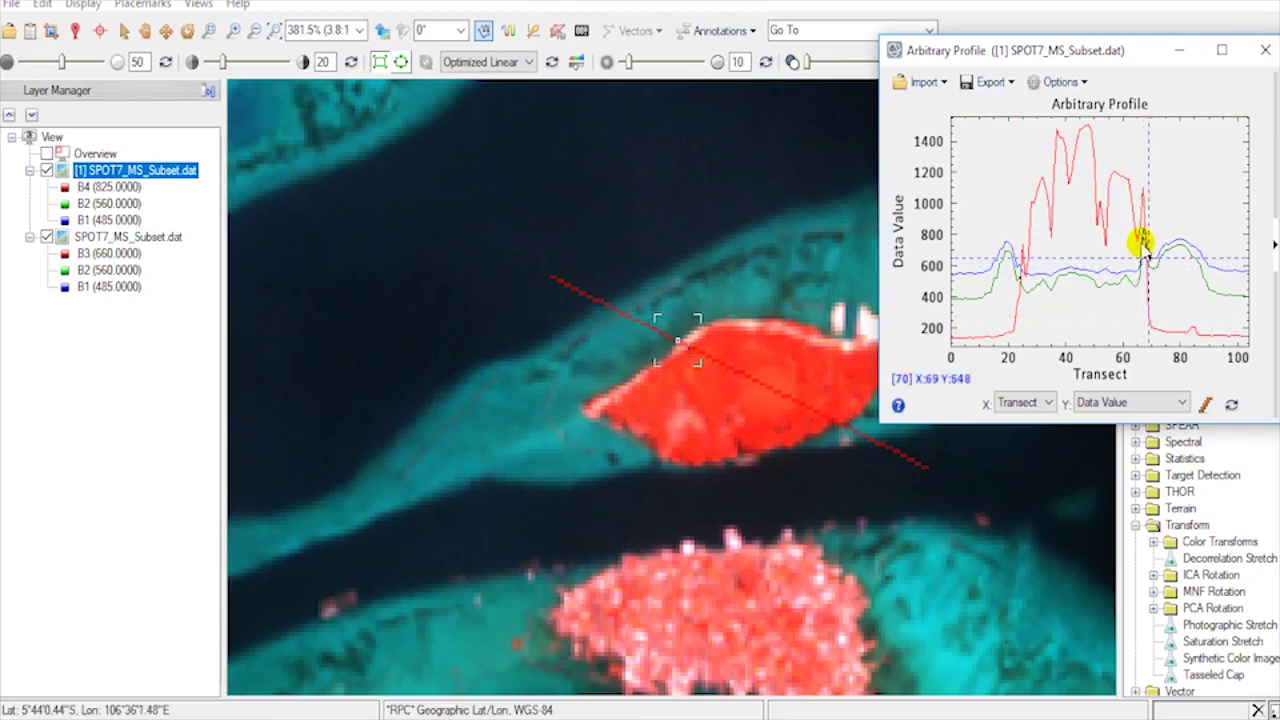
click(830, 550)
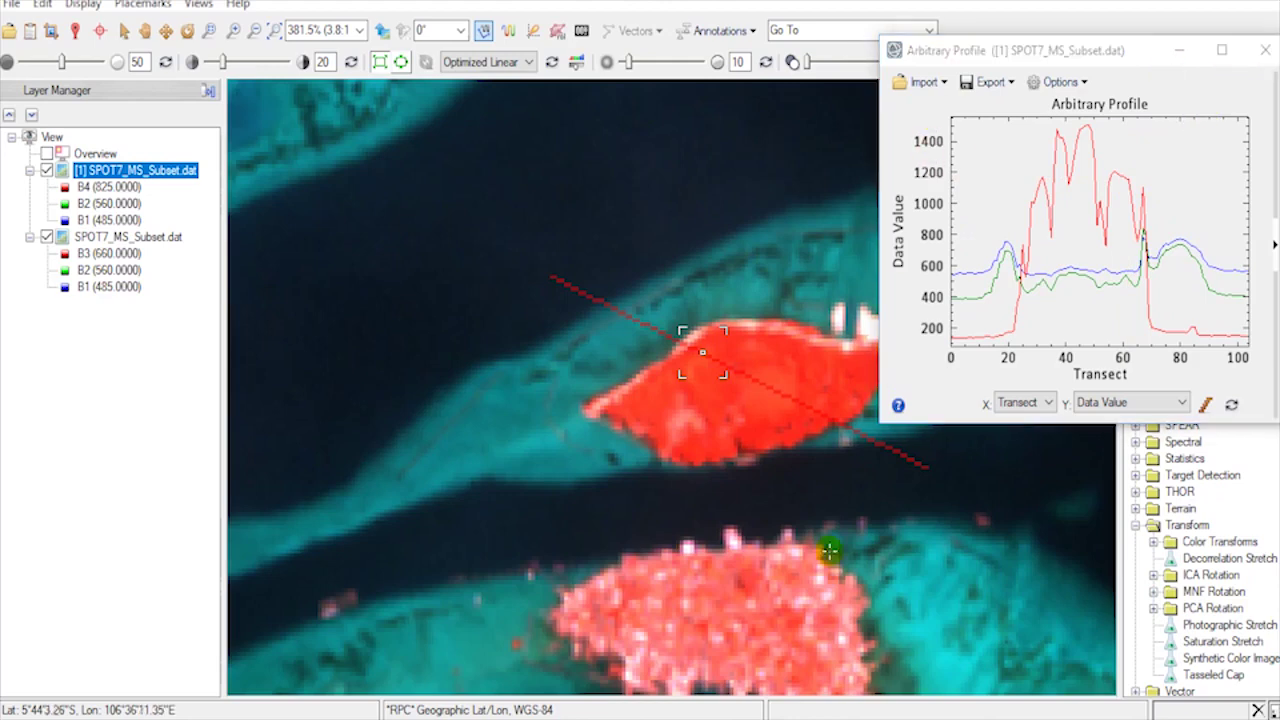
click(928, 649)
- Finish the second transect across the town and place its profile plot beside the first
right_click(467, 602)
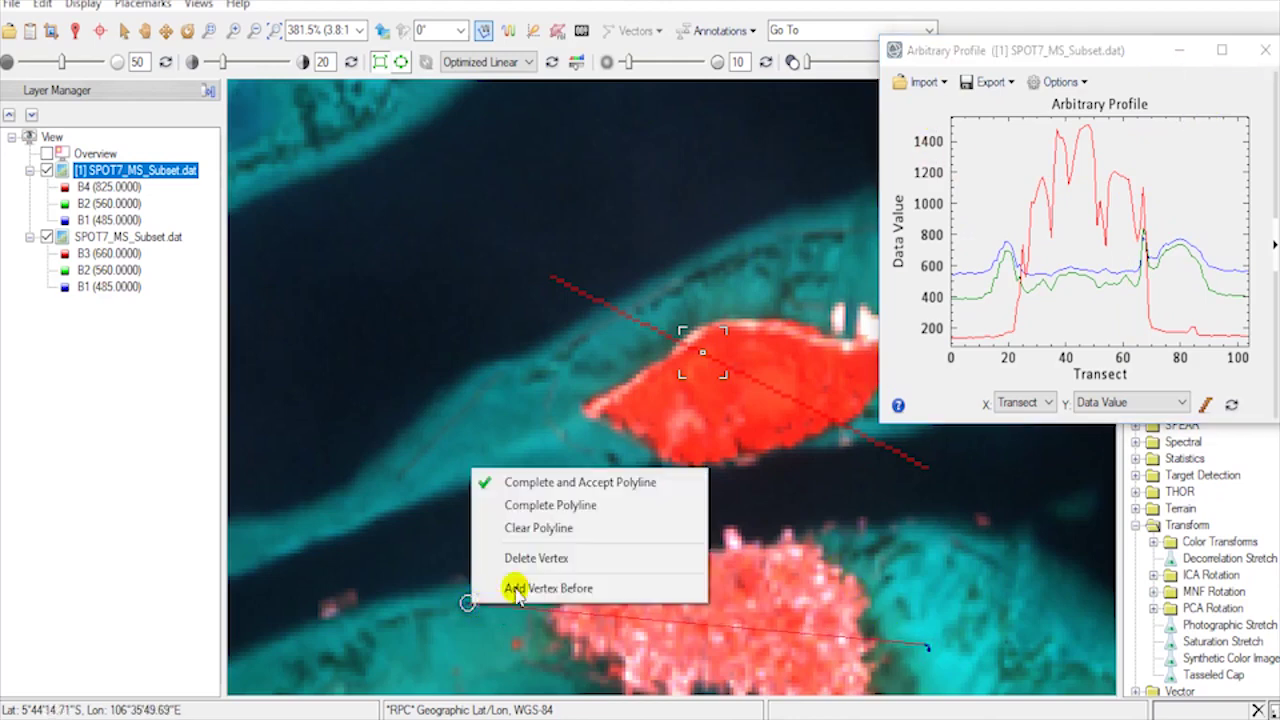
click(545, 482)
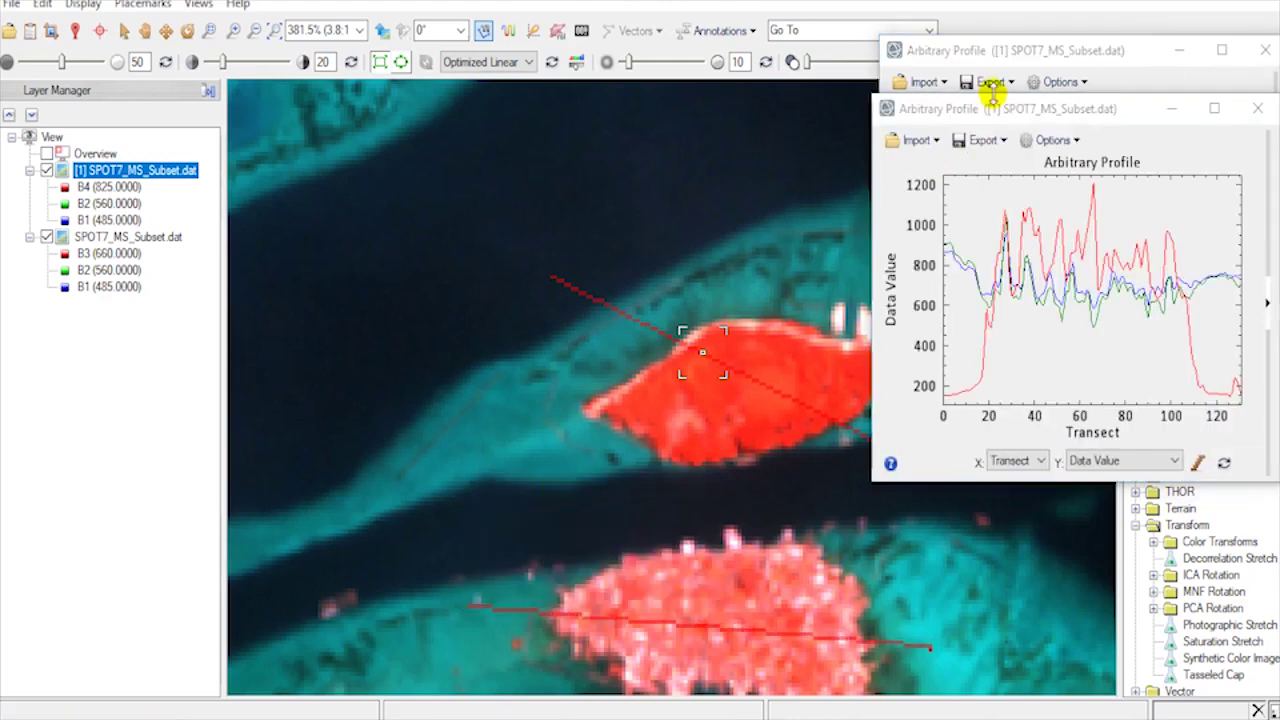
drag(992, 108, 220, 84)
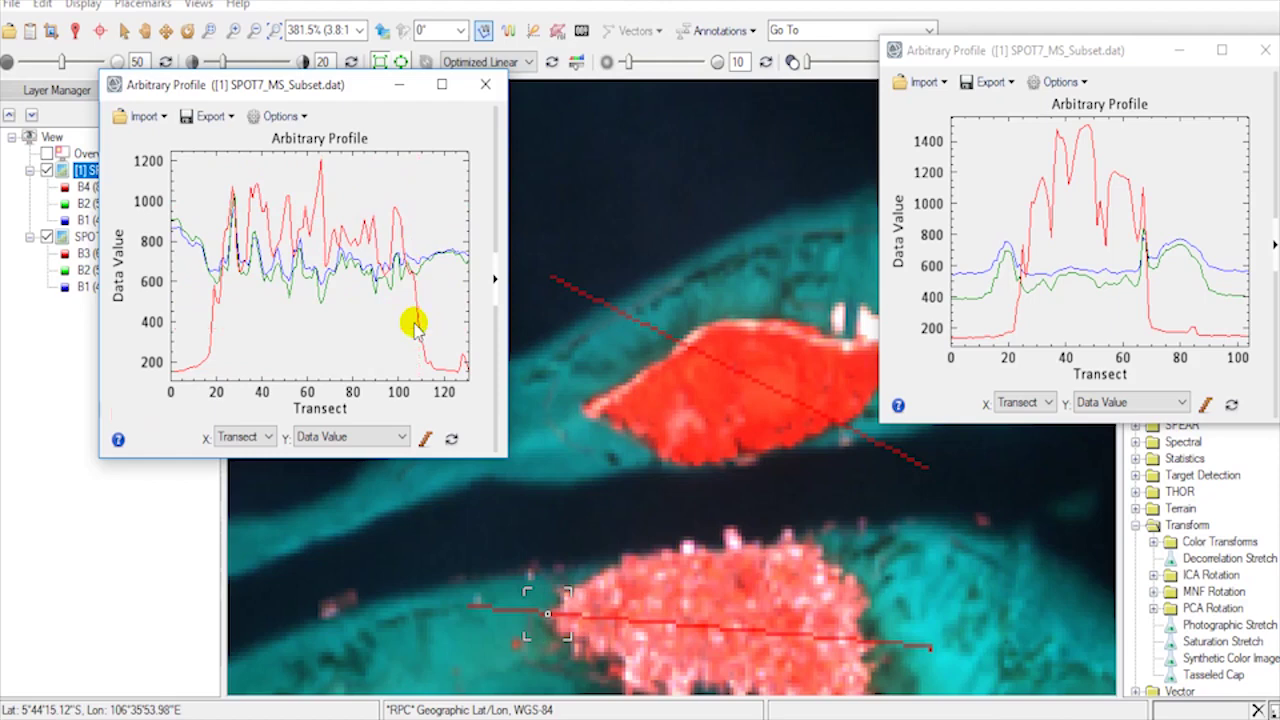
- Close both Arbitrary Profile plots and zoom back to the full image extent
click(485, 84)
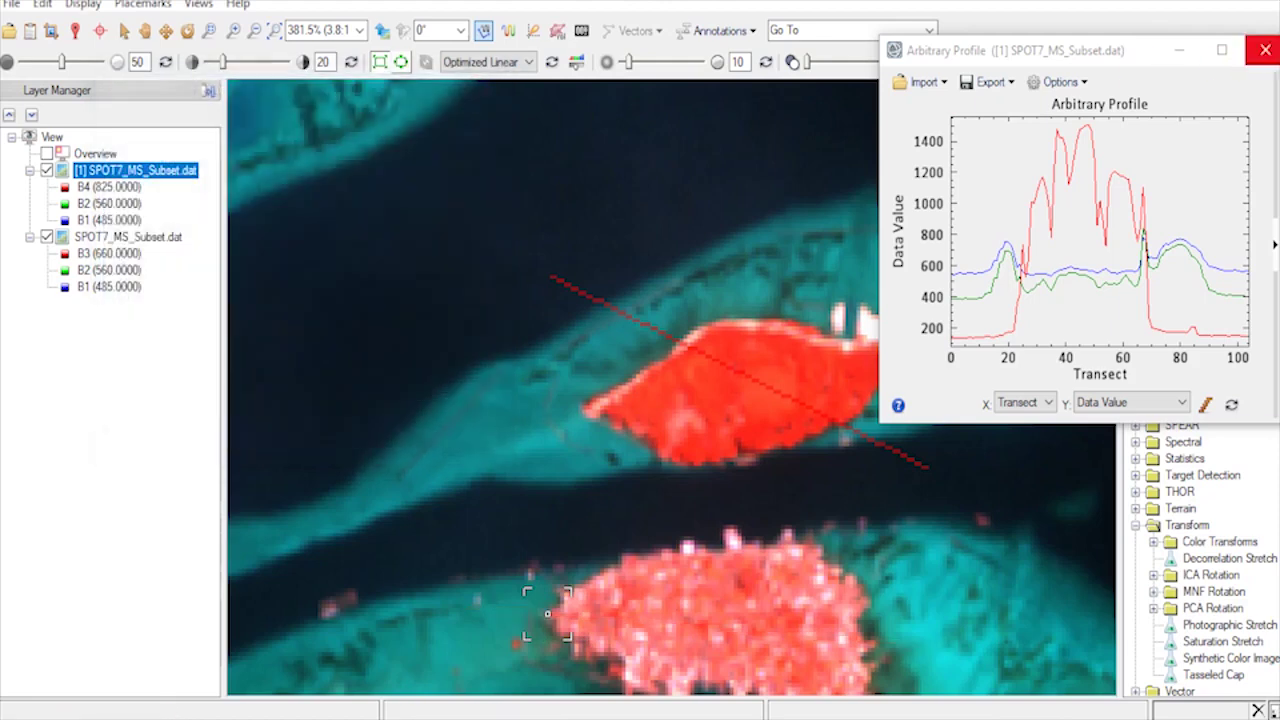
click(1265, 49)
click(270, 36)
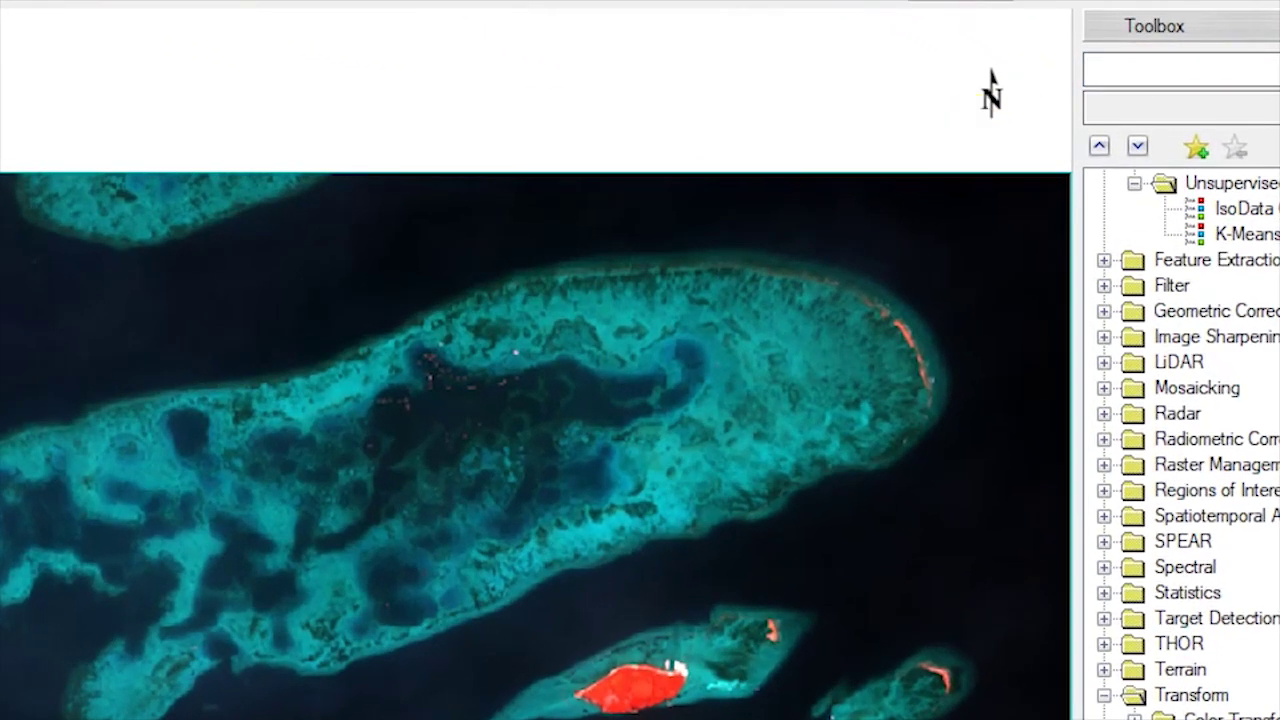
- Find Build Mask via a Toolbox search for 'mask' and choose SPOT7_MS_Subset.dat as its input
click(1251, 60)
text(mask)
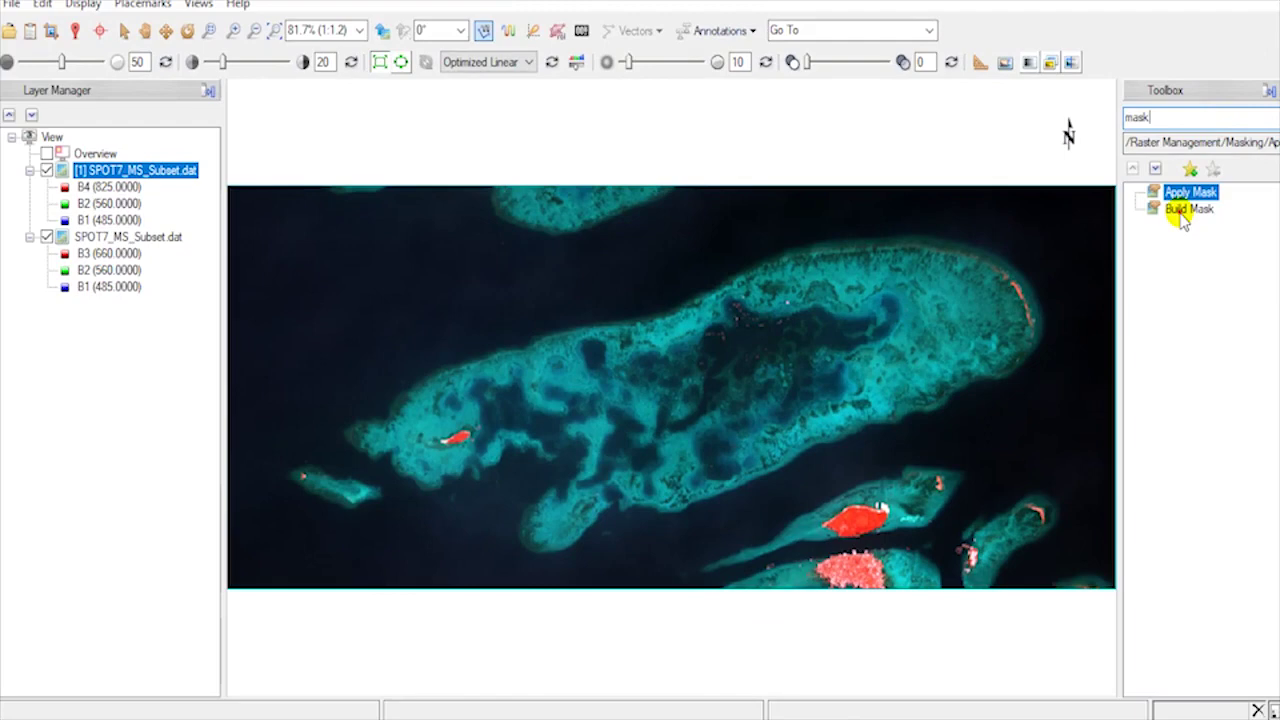
click(1180, 212)
double_click(1180, 210)
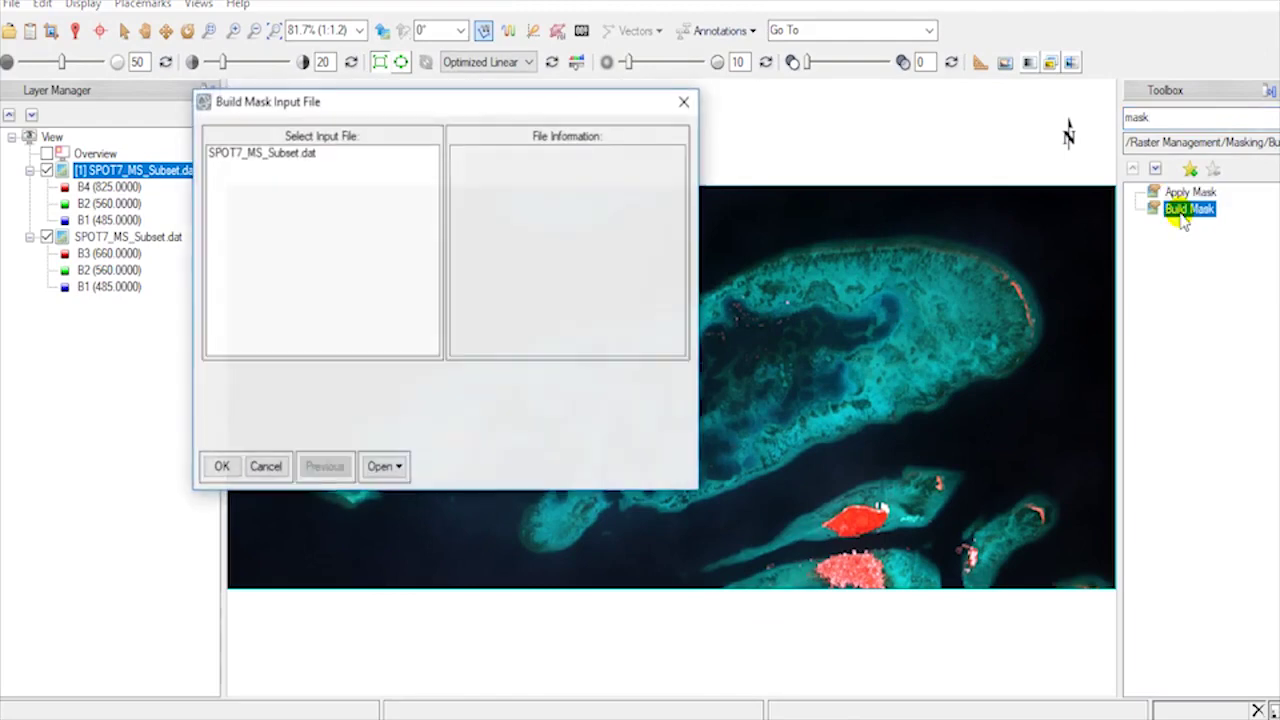
click(311, 155)
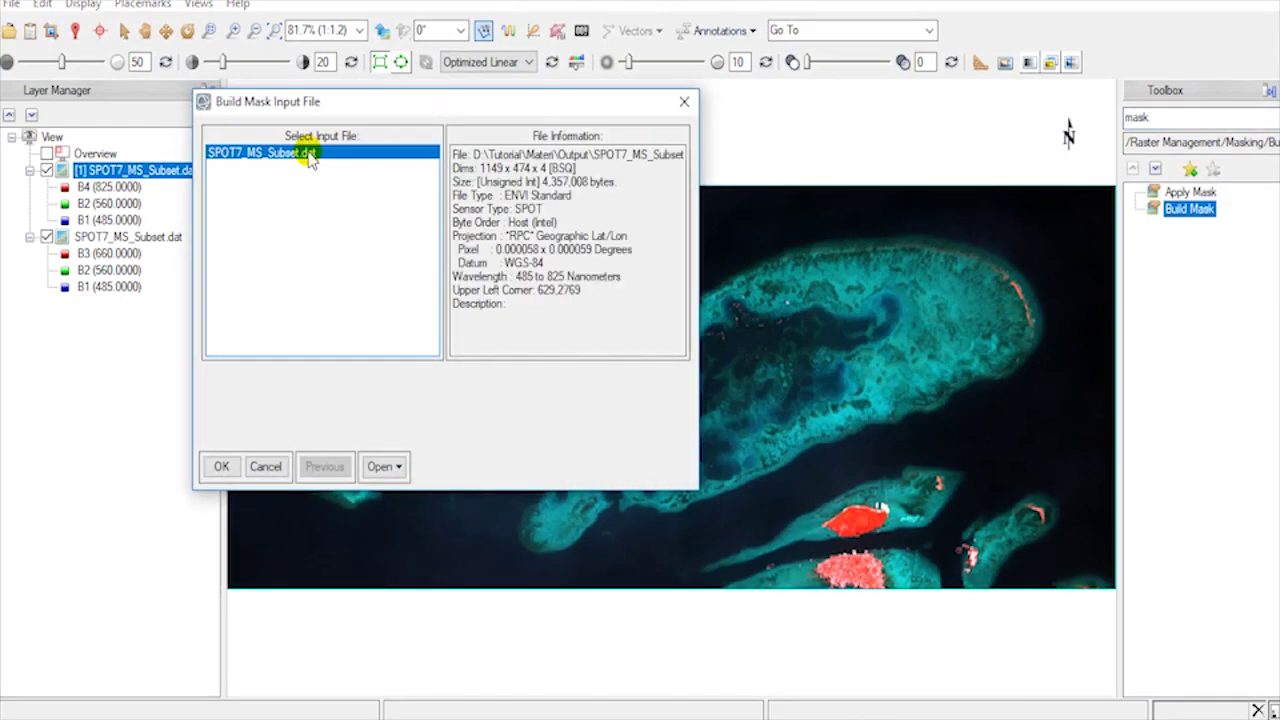
click(221, 466)
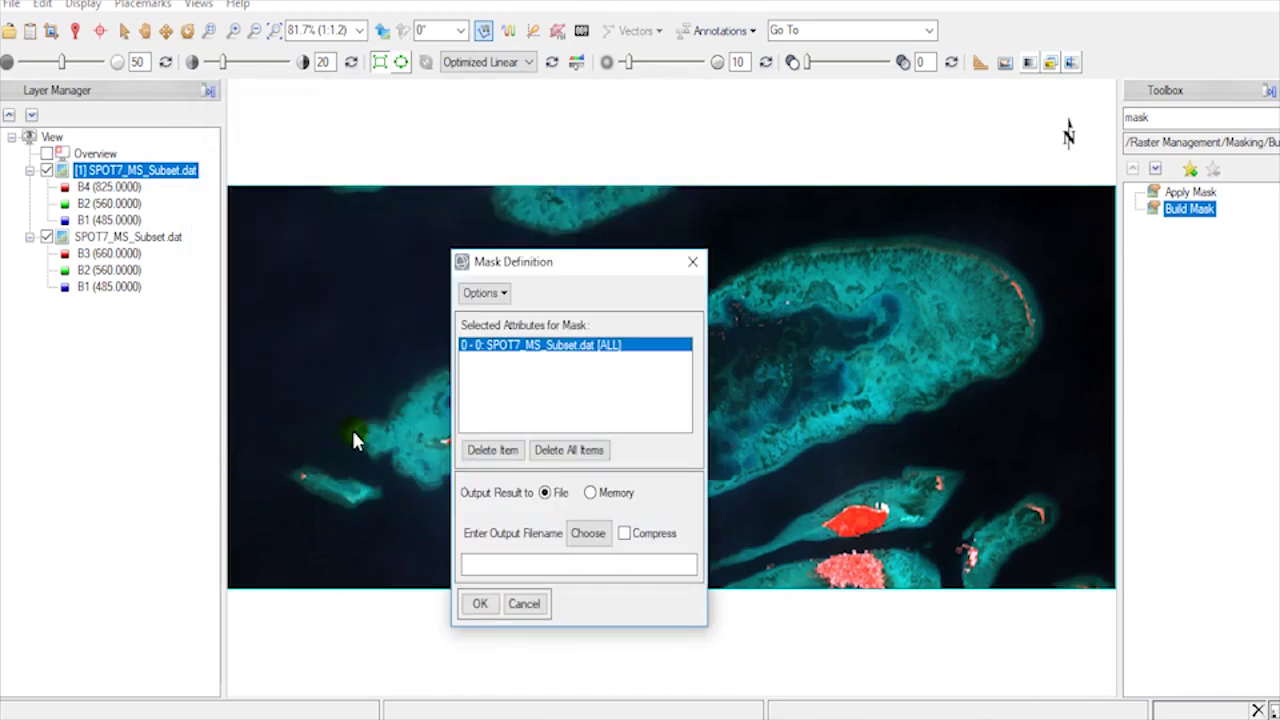
- Add a data range mask on band B4 (825.0000) with minimum 0 and maximum 400
click(481, 293)
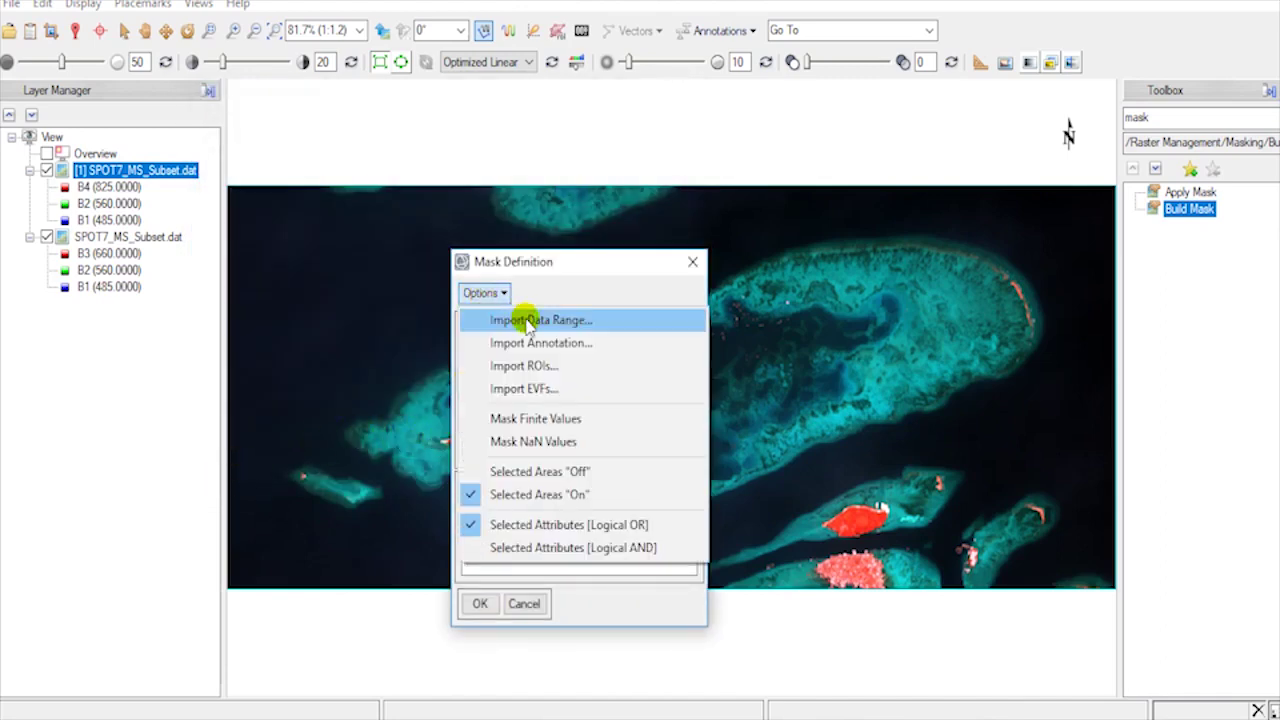
click(523, 319)
click(302, 158)
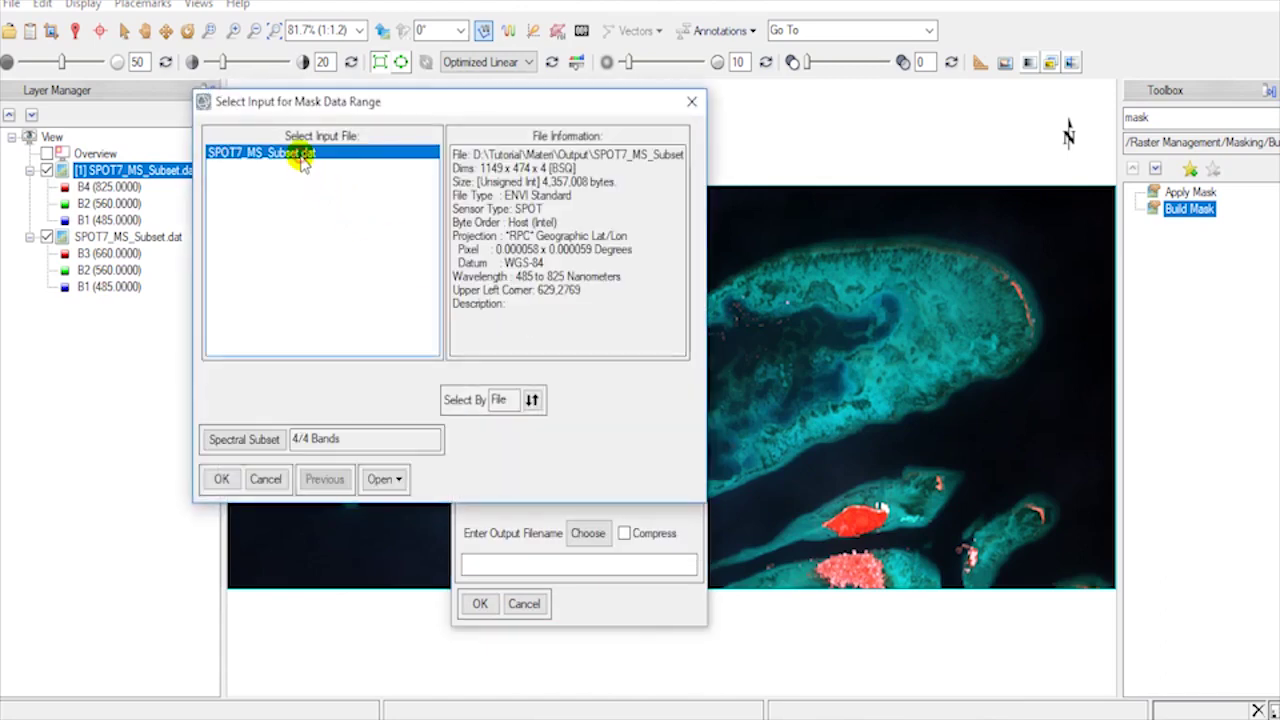
click(533, 400)
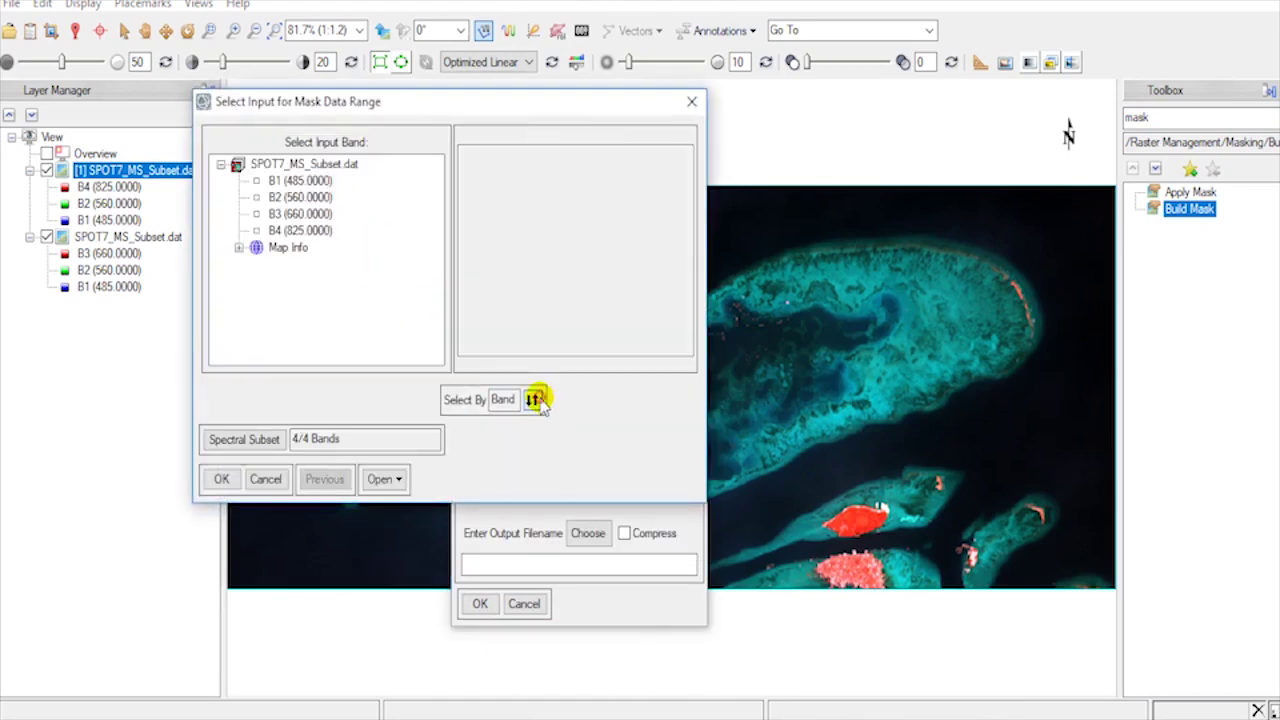
click(300, 230)
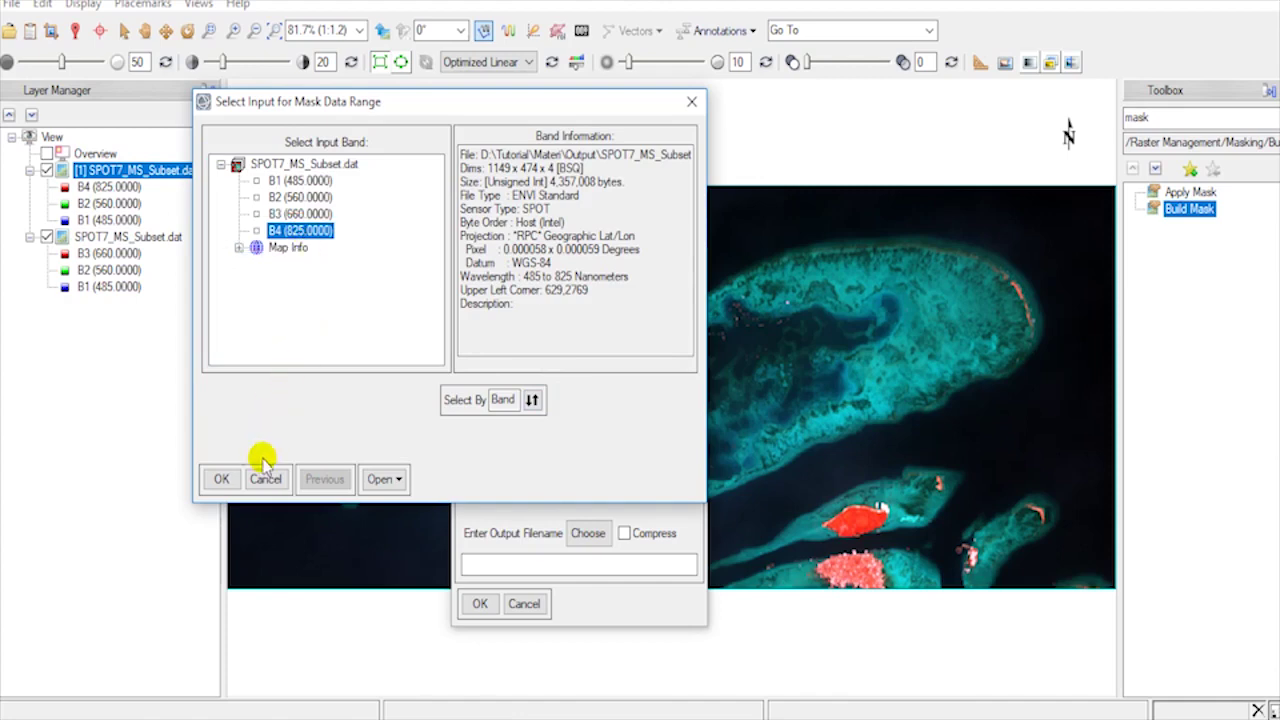
click(221, 479)
click(557, 363)
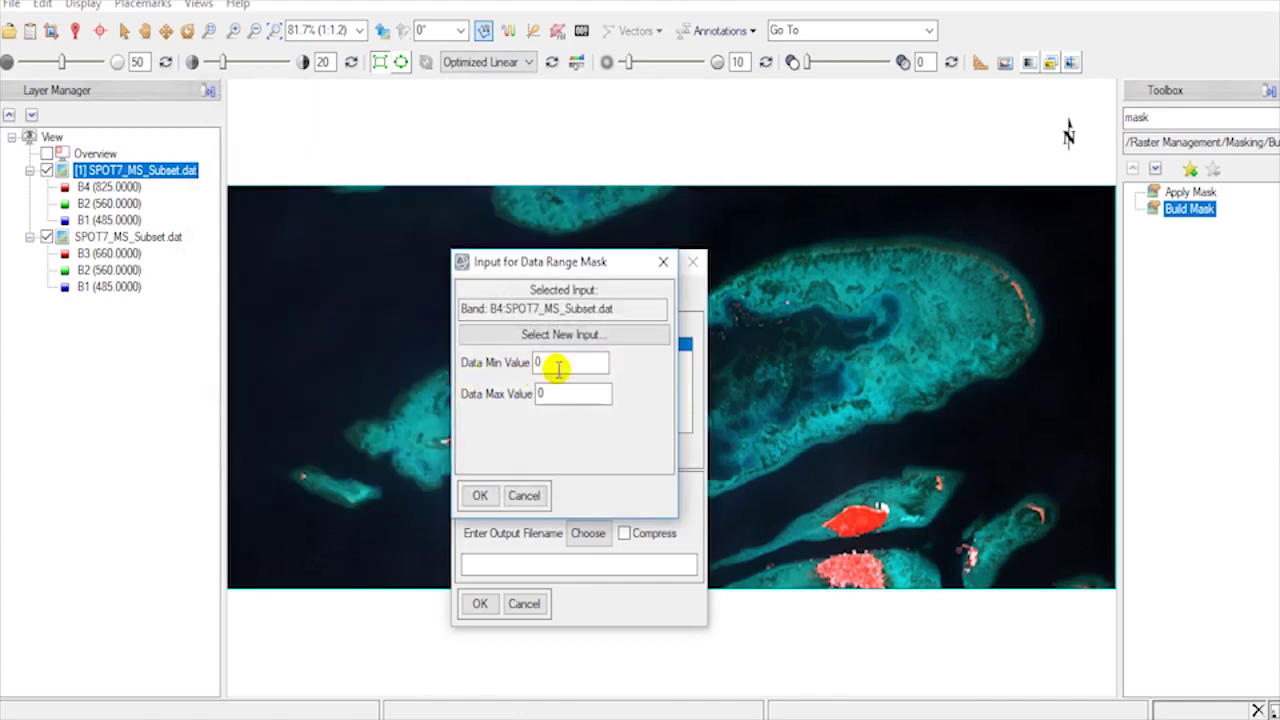
click(561, 395)
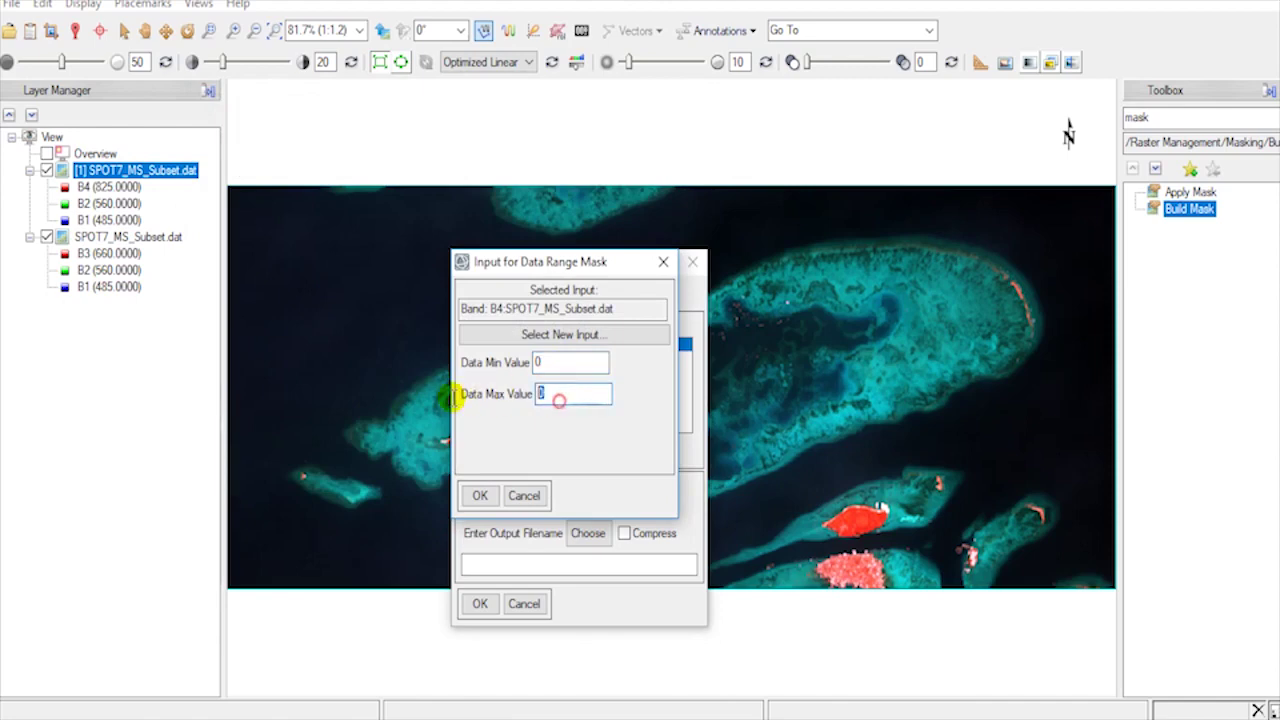
key(BackSpace)
text(4)
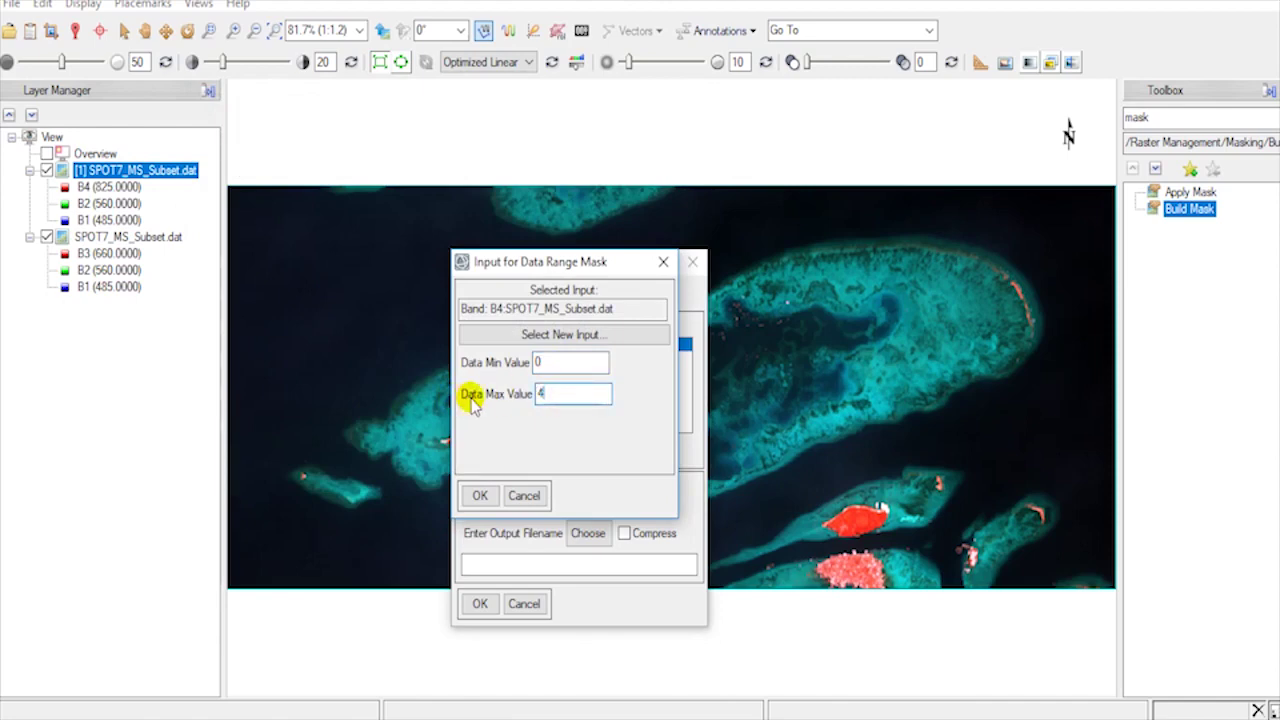
text(00)
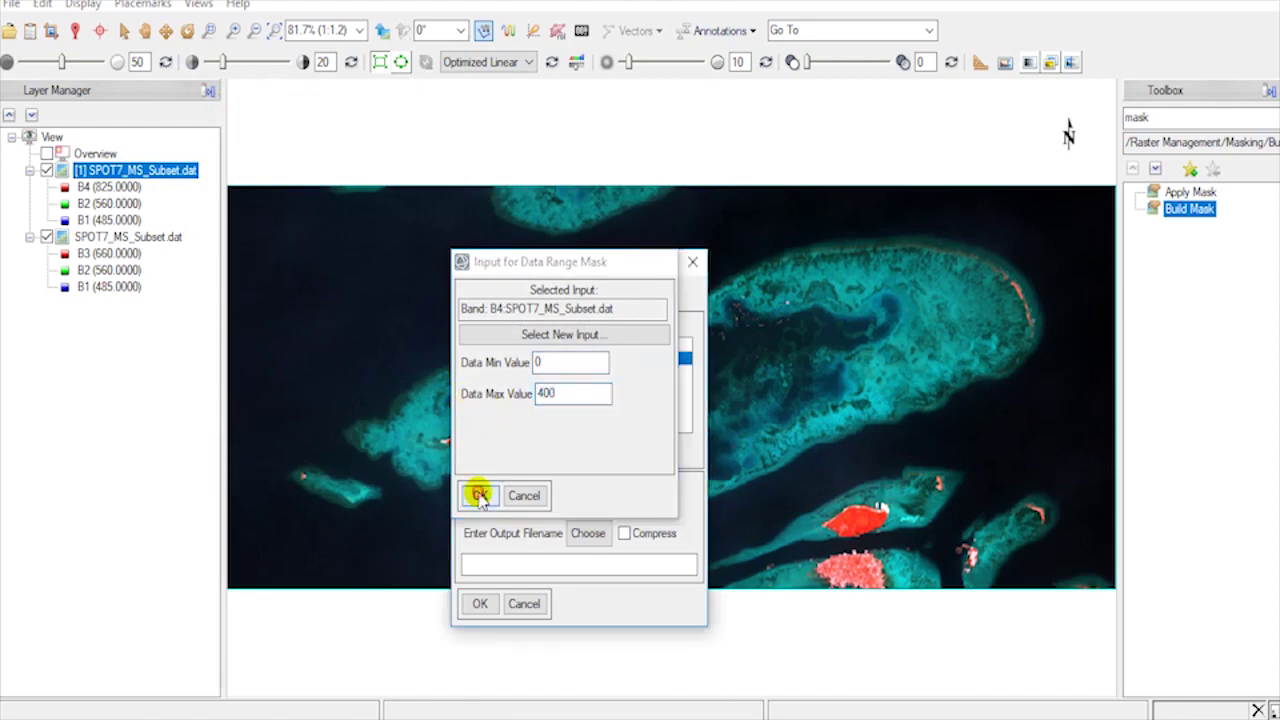
click(480, 495)
- Name the mask output SPOT_BuildMask and build it as a black-and-white mask layer
click(586, 533)
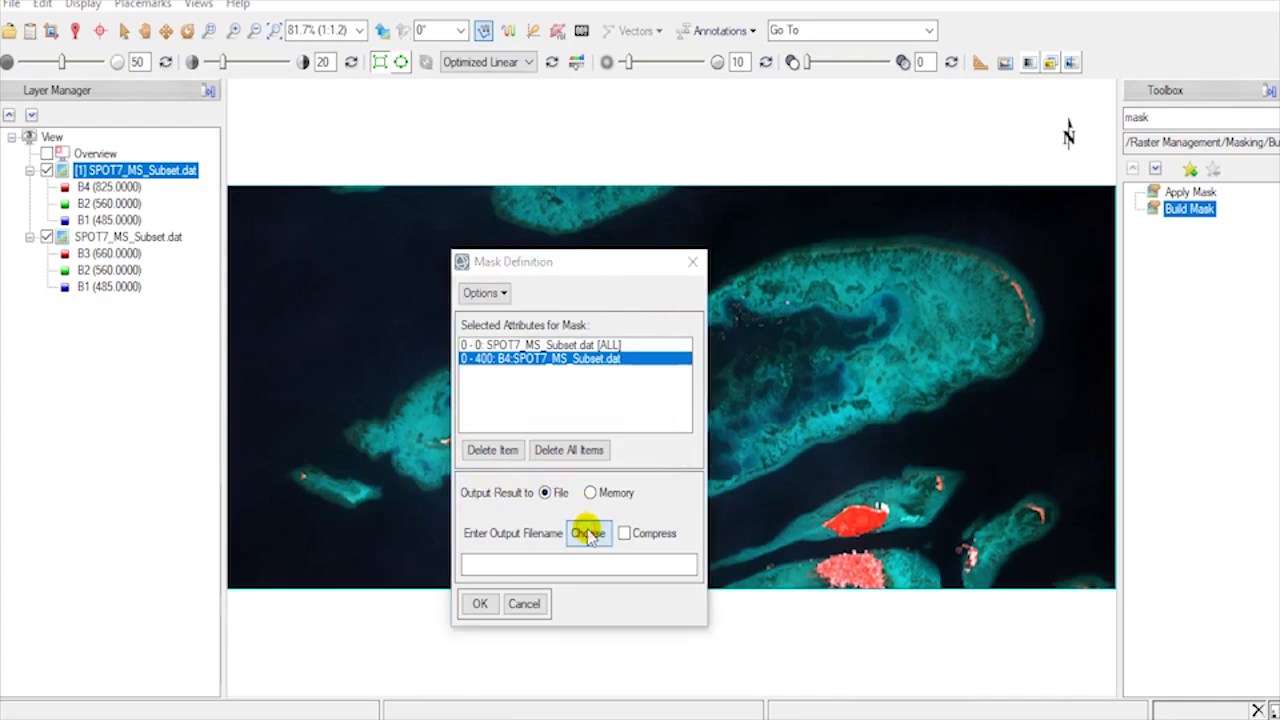
click(668, 625)
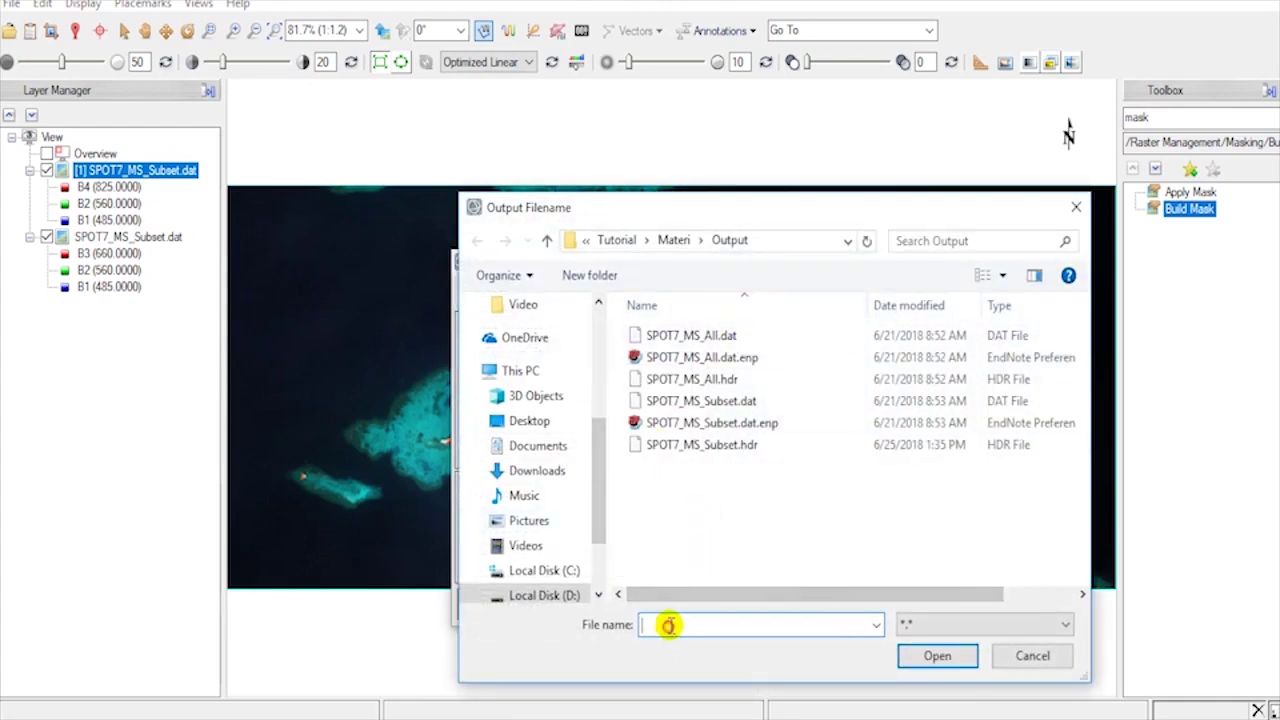
text(S)
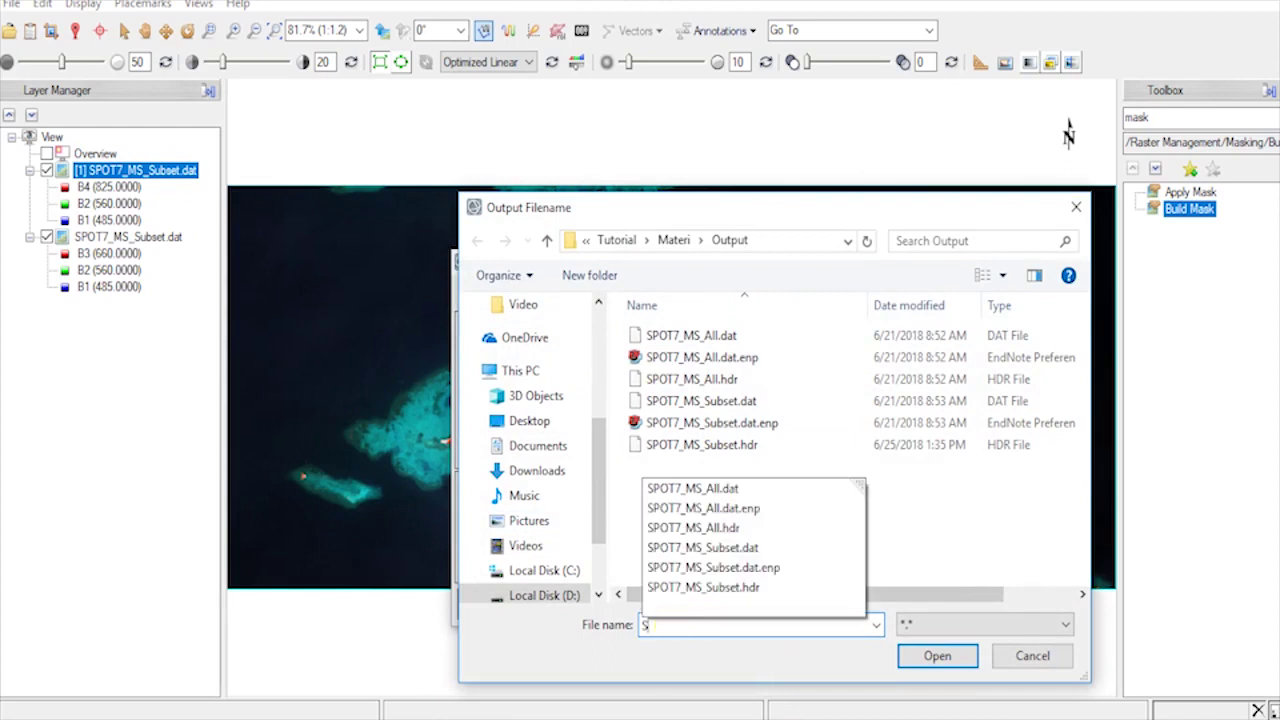
text(POT)
click(666, 625)
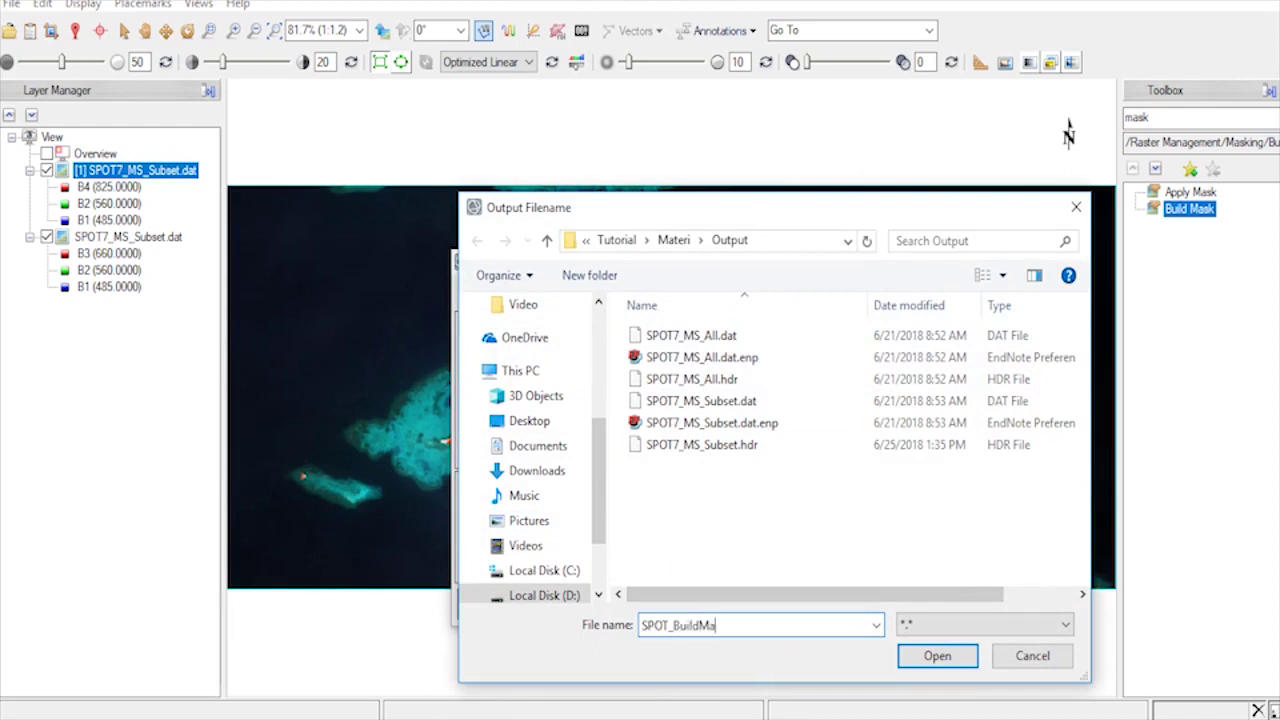
text(_BuildMask)
key(Return)
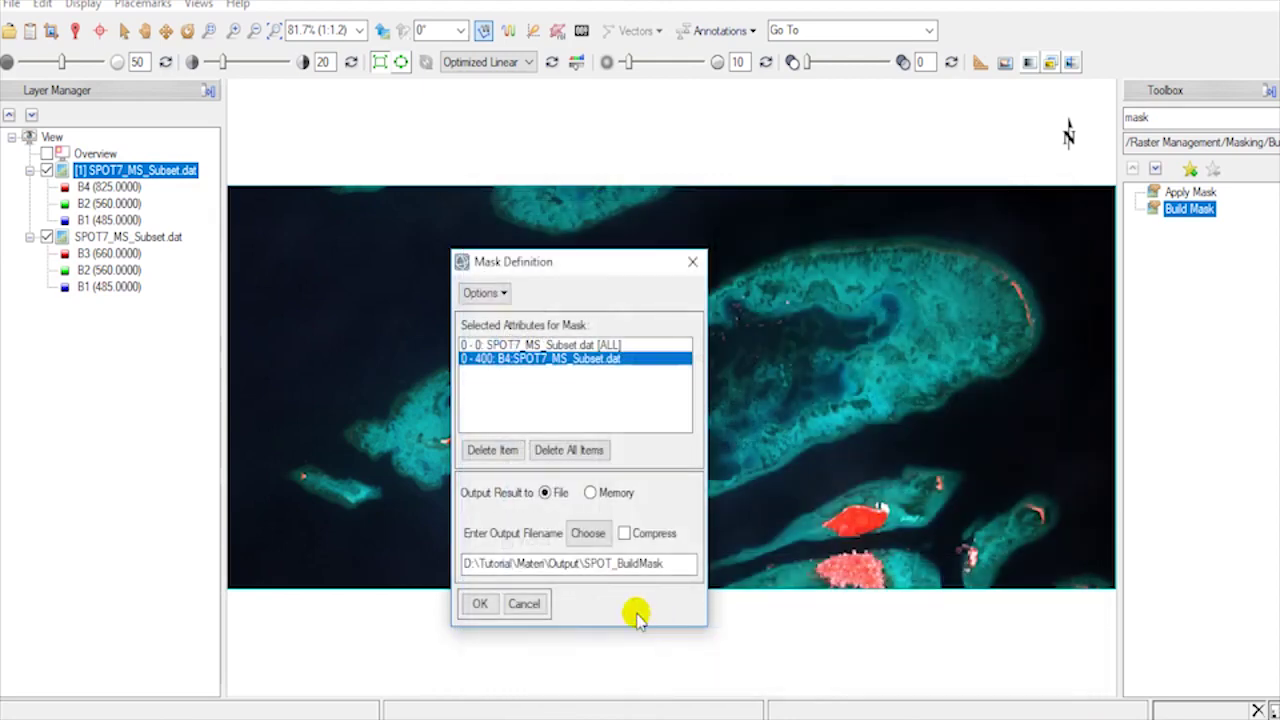
click(481, 604)
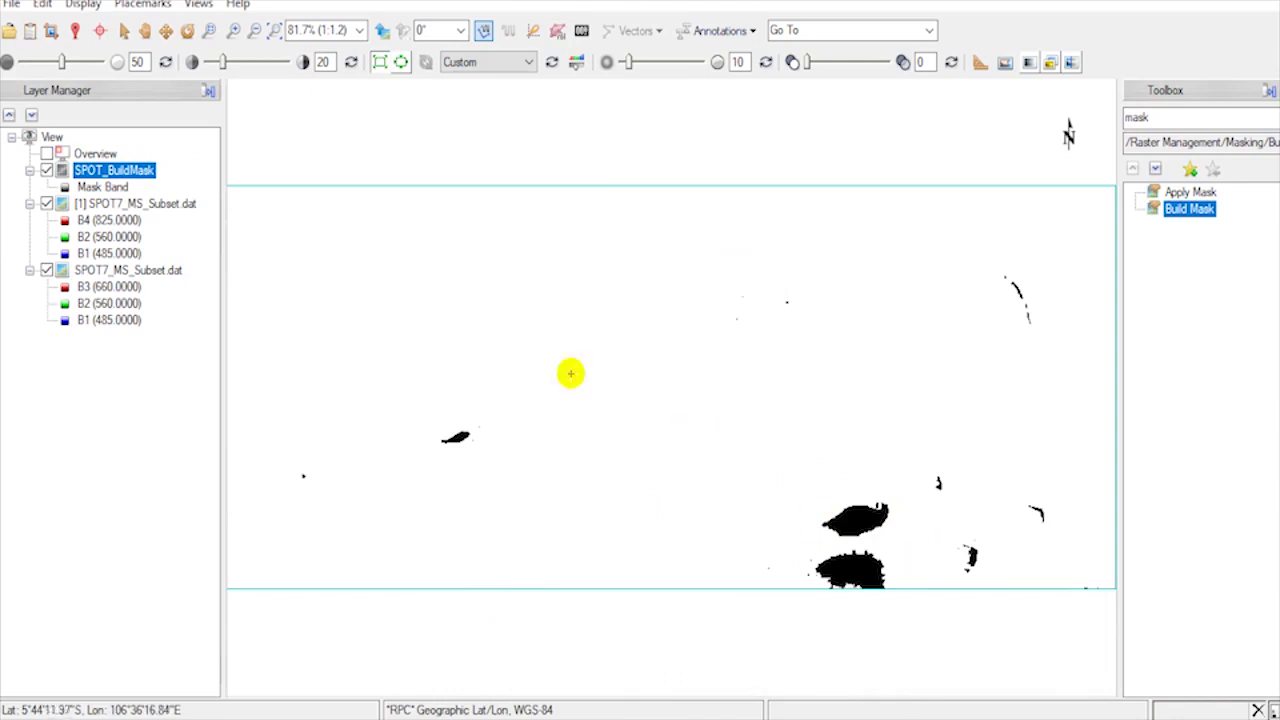
click(75, 31)
drag(749, 220, 975, 170)
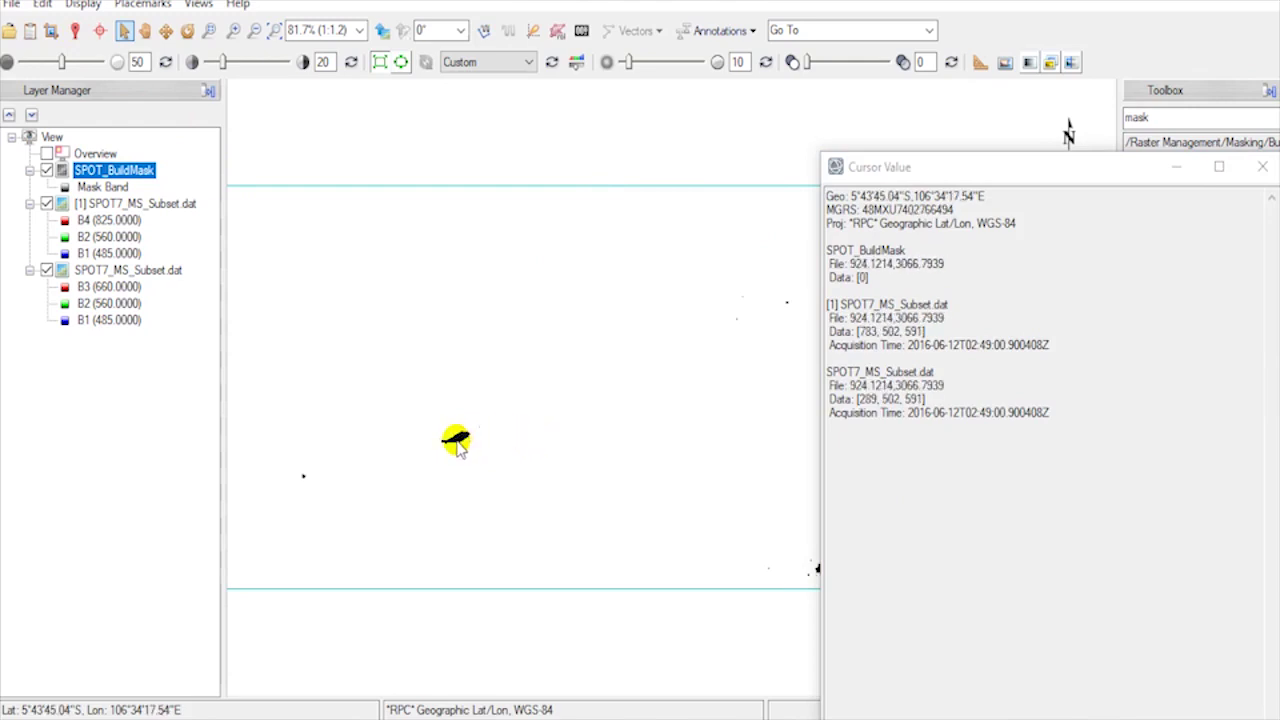
click(1265, 170)
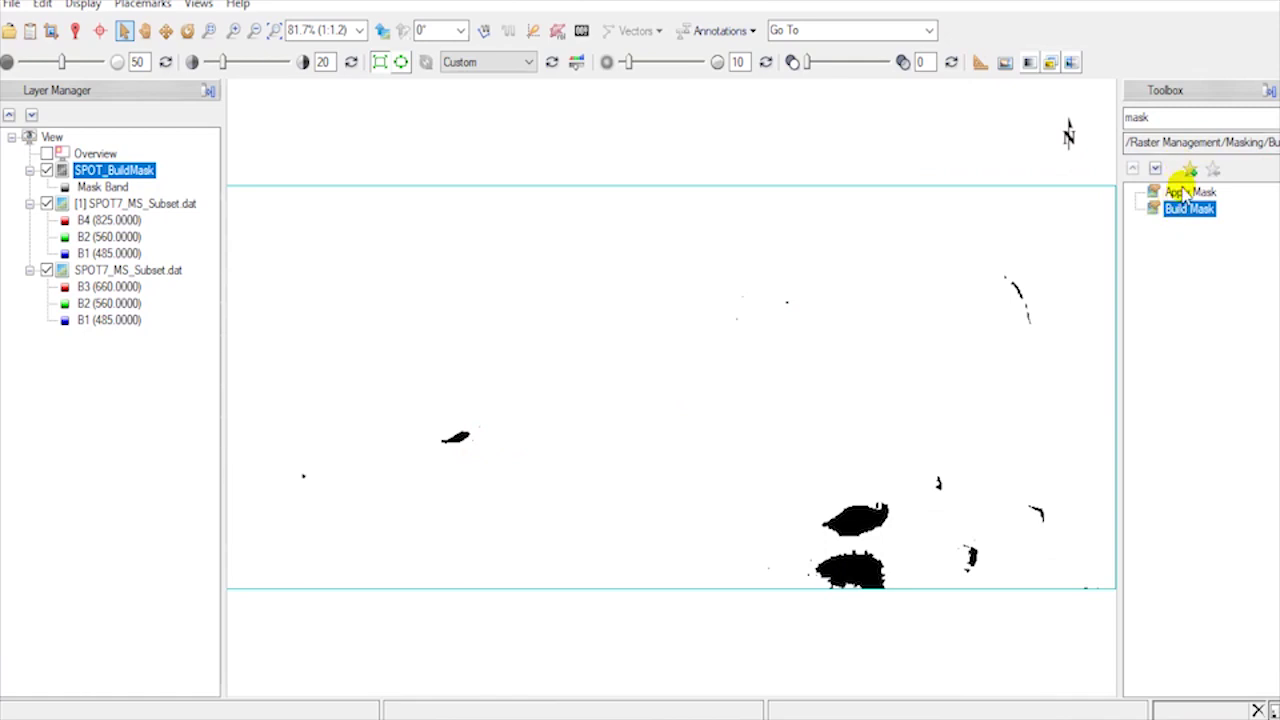
double_click(1183, 193)
- Choose SPOT7_MS_Subset.dat as the image and SPOT_BuildMask's Mask Band as the mask
drag(529, 109, 686, 107)
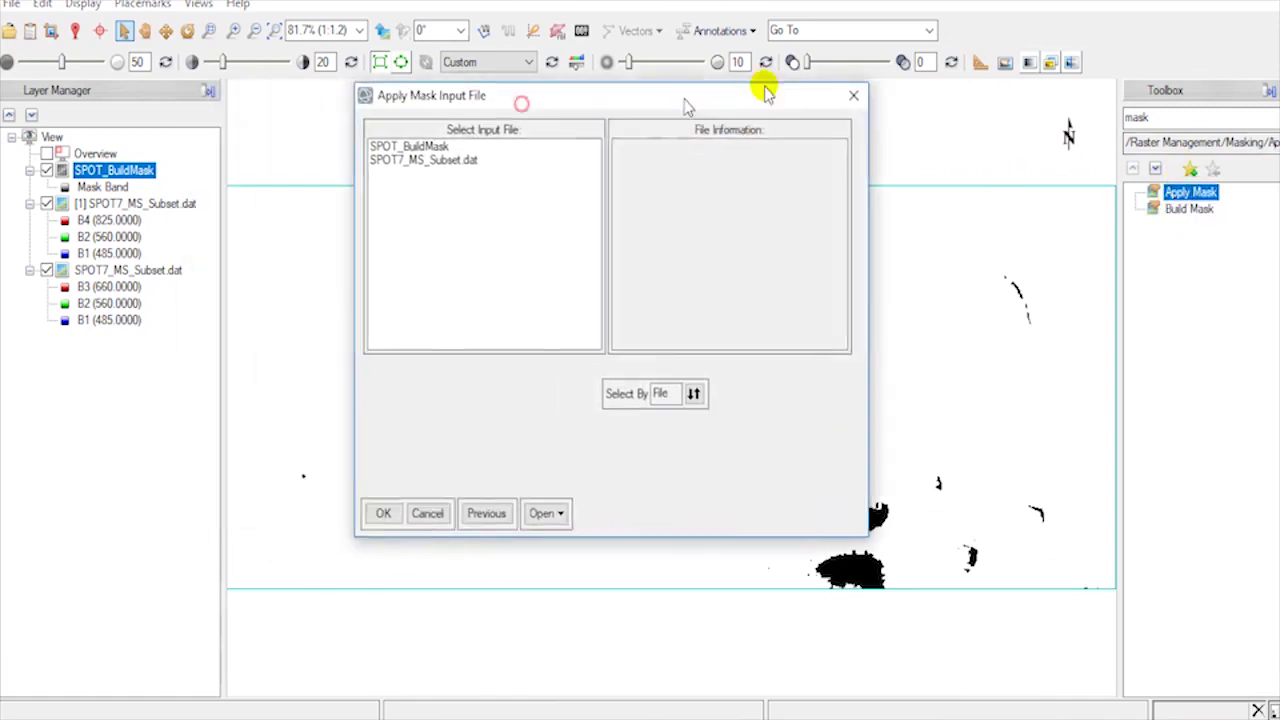
drag(765, 92, 784, 90)
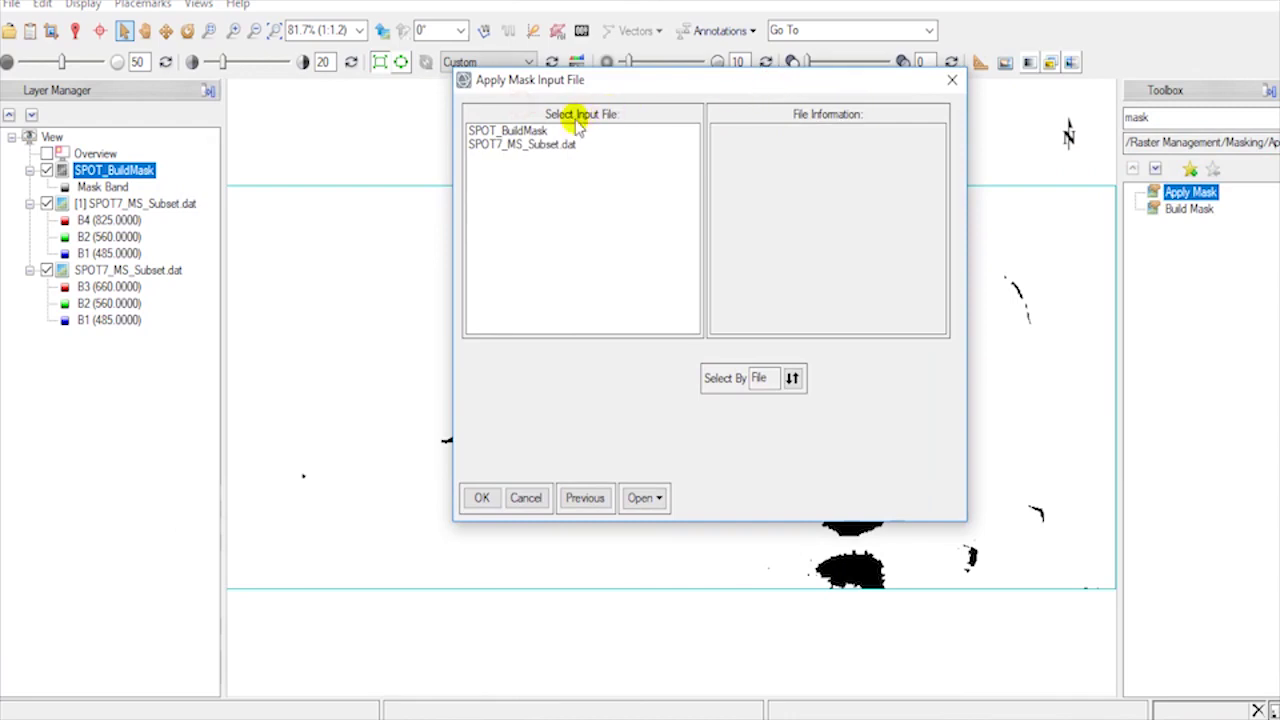
click(525, 144)
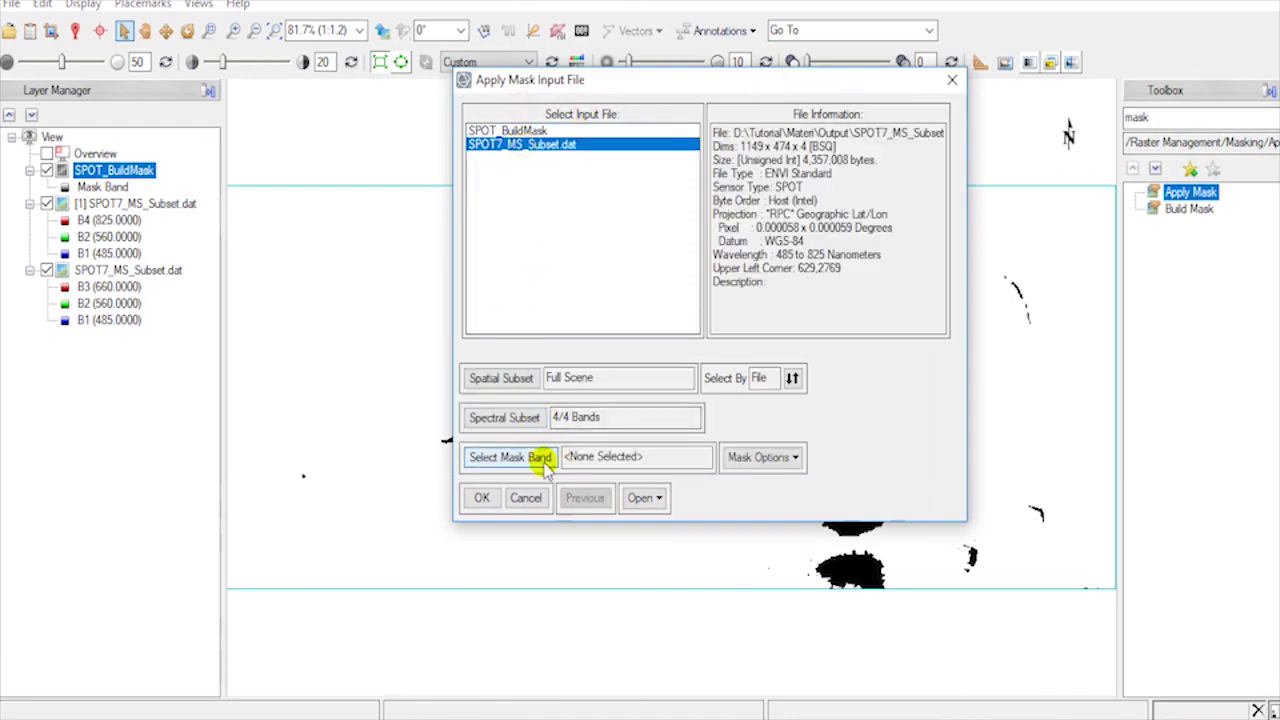
click(540, 457)
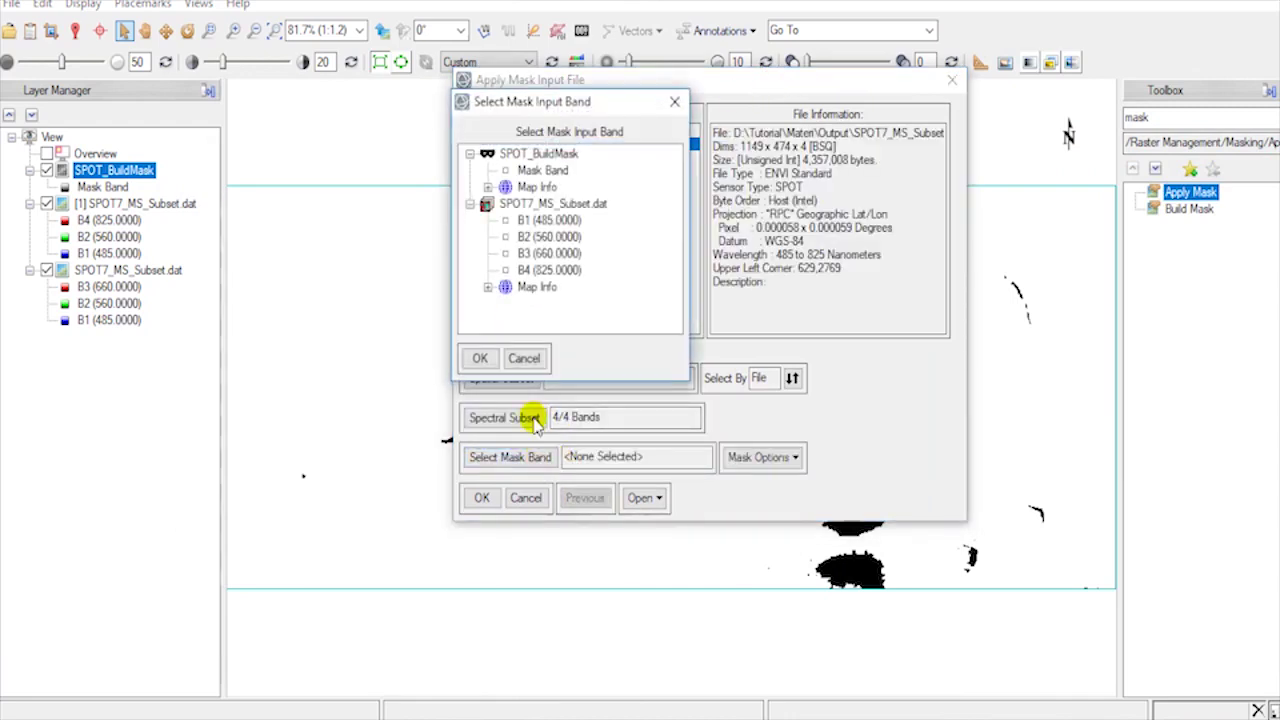
click(543, 176)
click(480, 358)
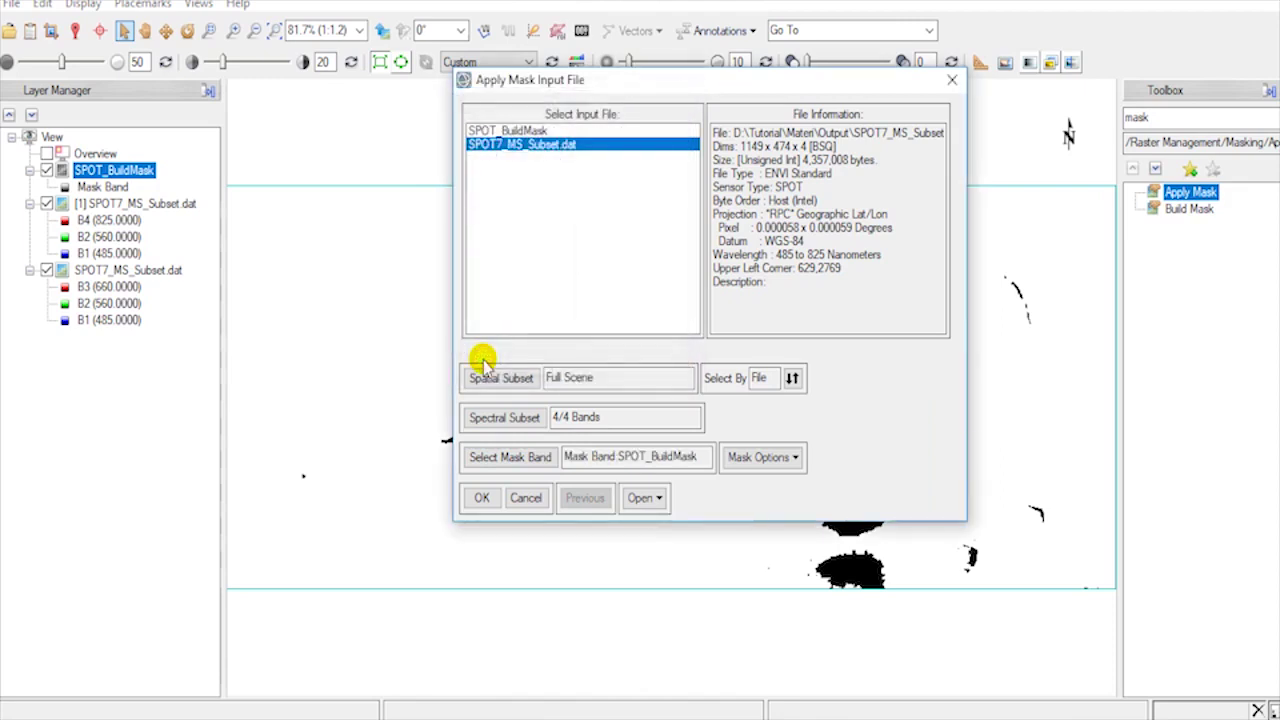
click(482, 497)
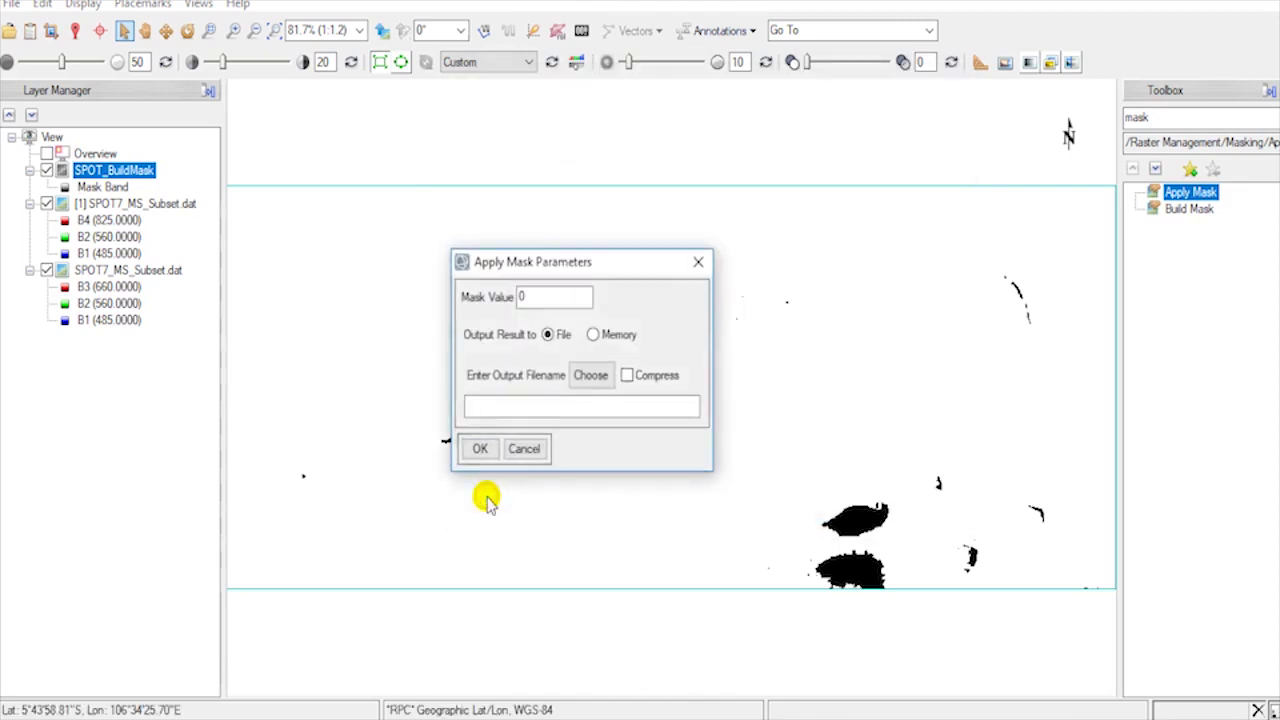
- Name the masked output SPOT_ApplyMask, then apply the mask and display the result
click(591, 376)
click(704, 338)
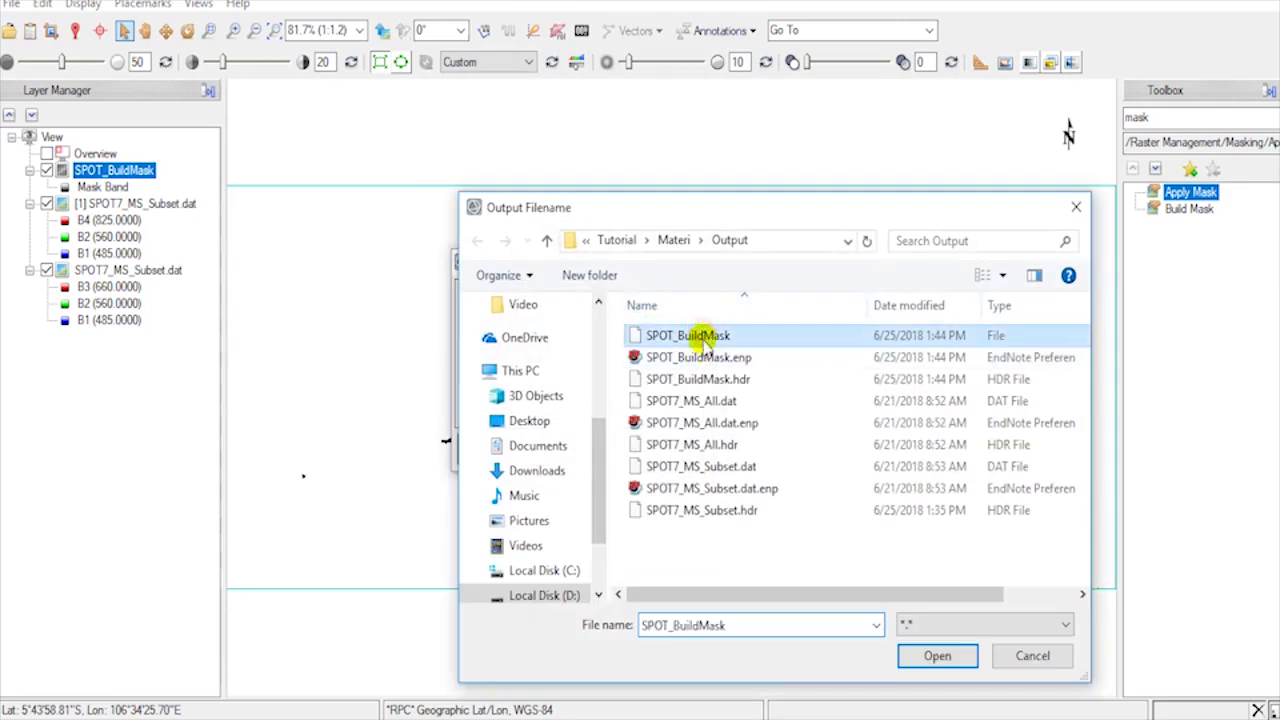
click(737, 624)
drag(737, 624, 678, 625)
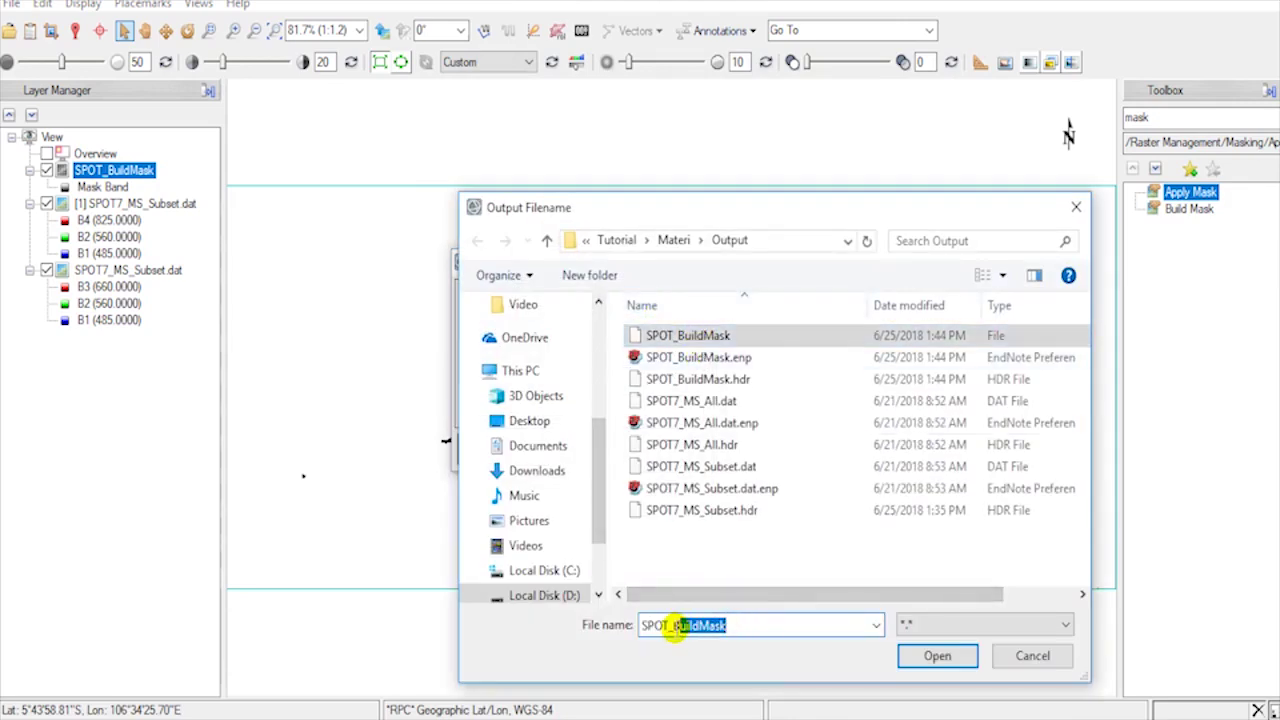
text(Appl)
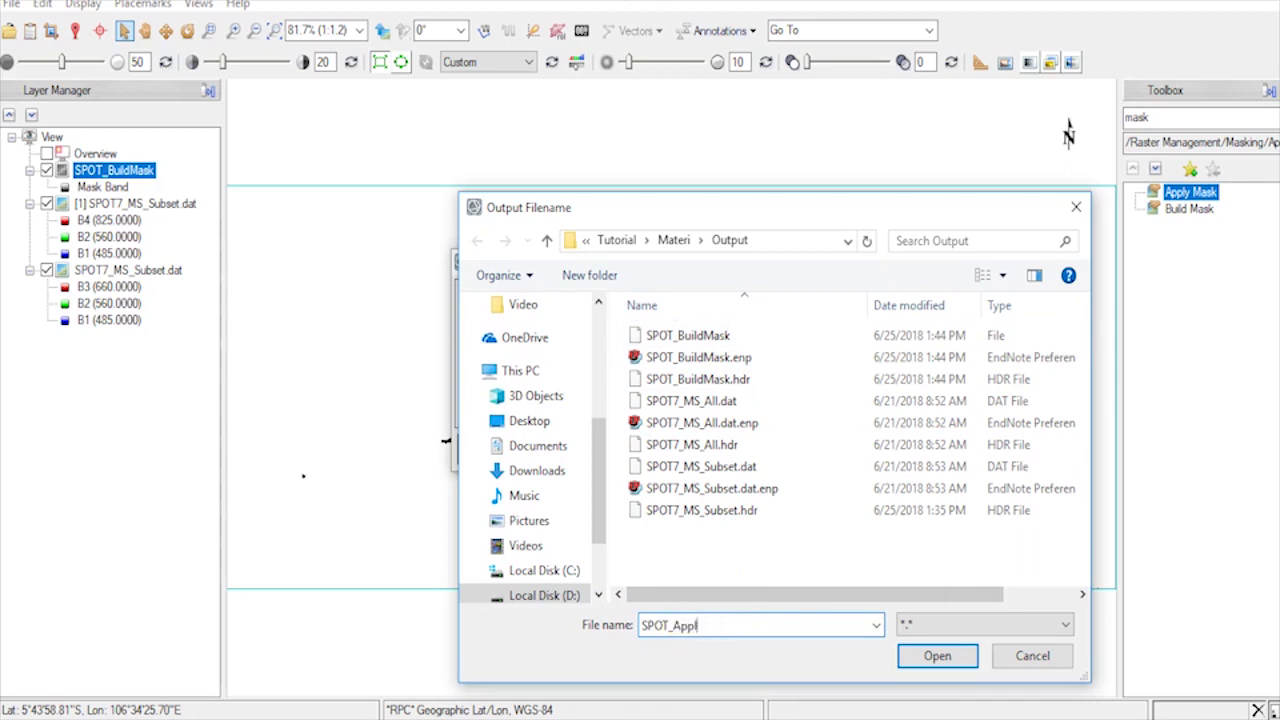
text(yMask)
key(Return)
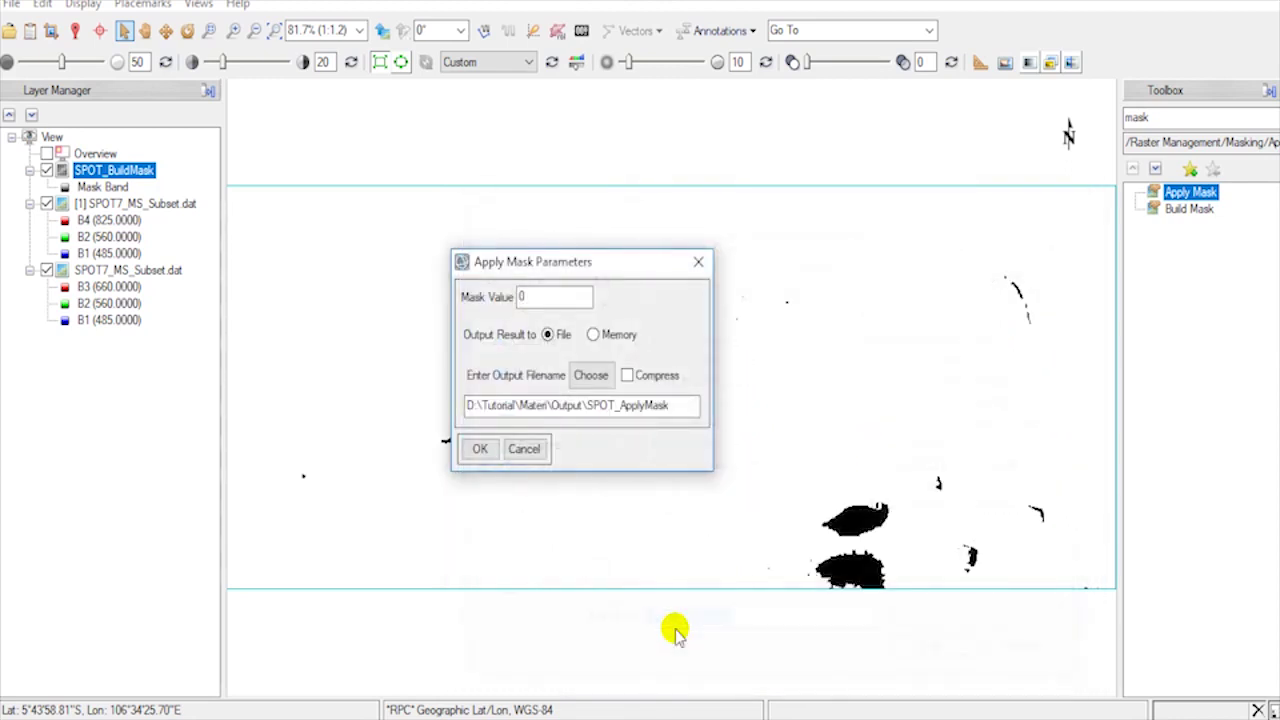
click(481, 449)
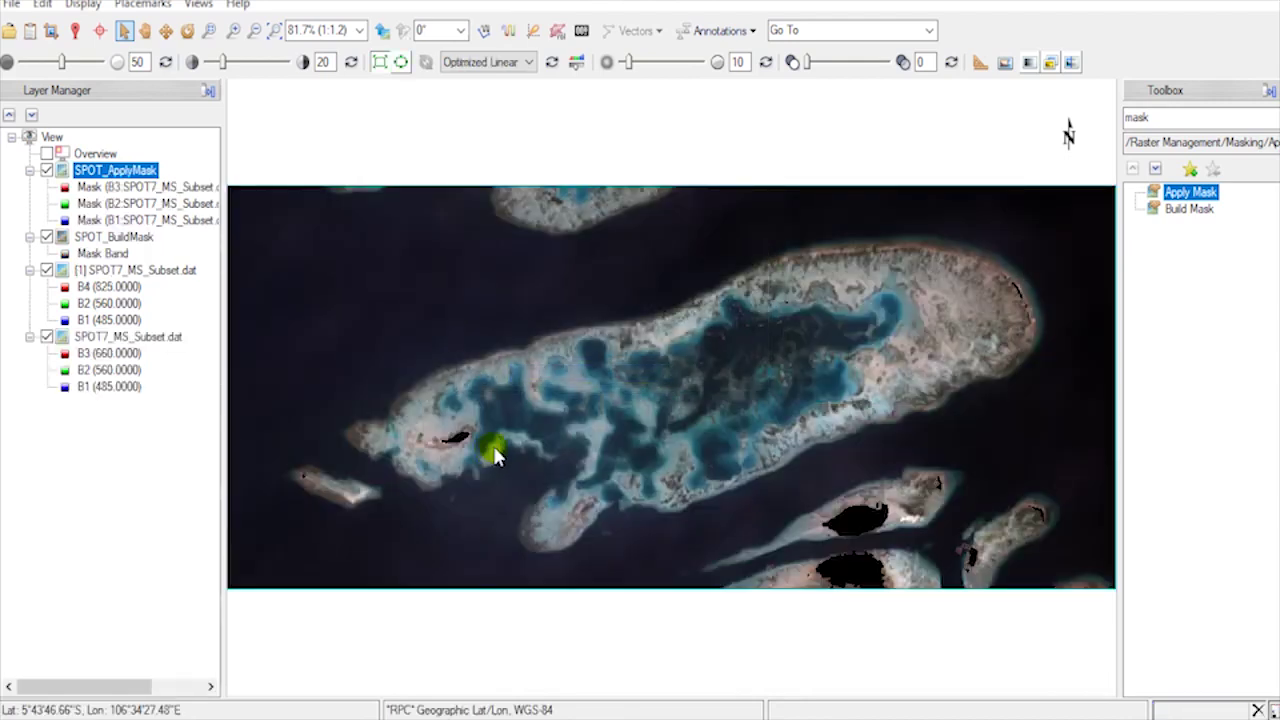
- Hide the SPOT7_MS_Subset.dat and SPOT_BuildMask layers, inspect the masked island edges, then zoom to full extent
click(46, 337)
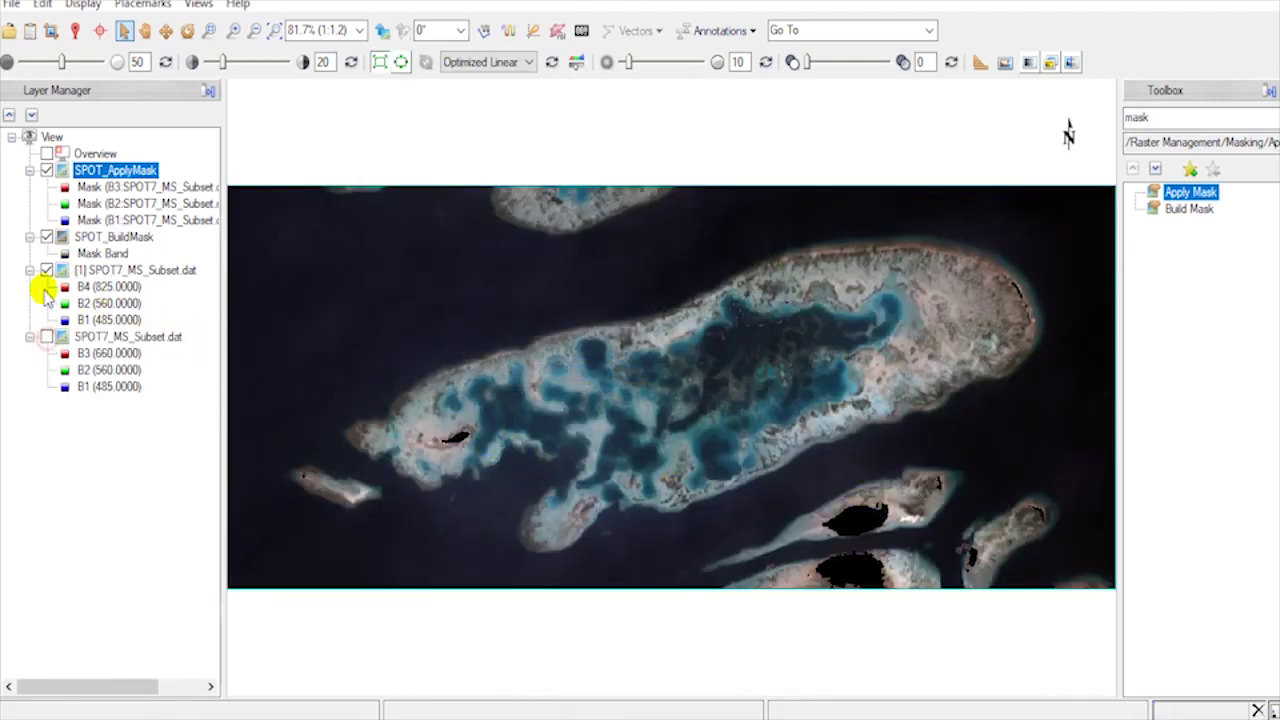
click(46, 236)
scroll(884, 543, up, 4)
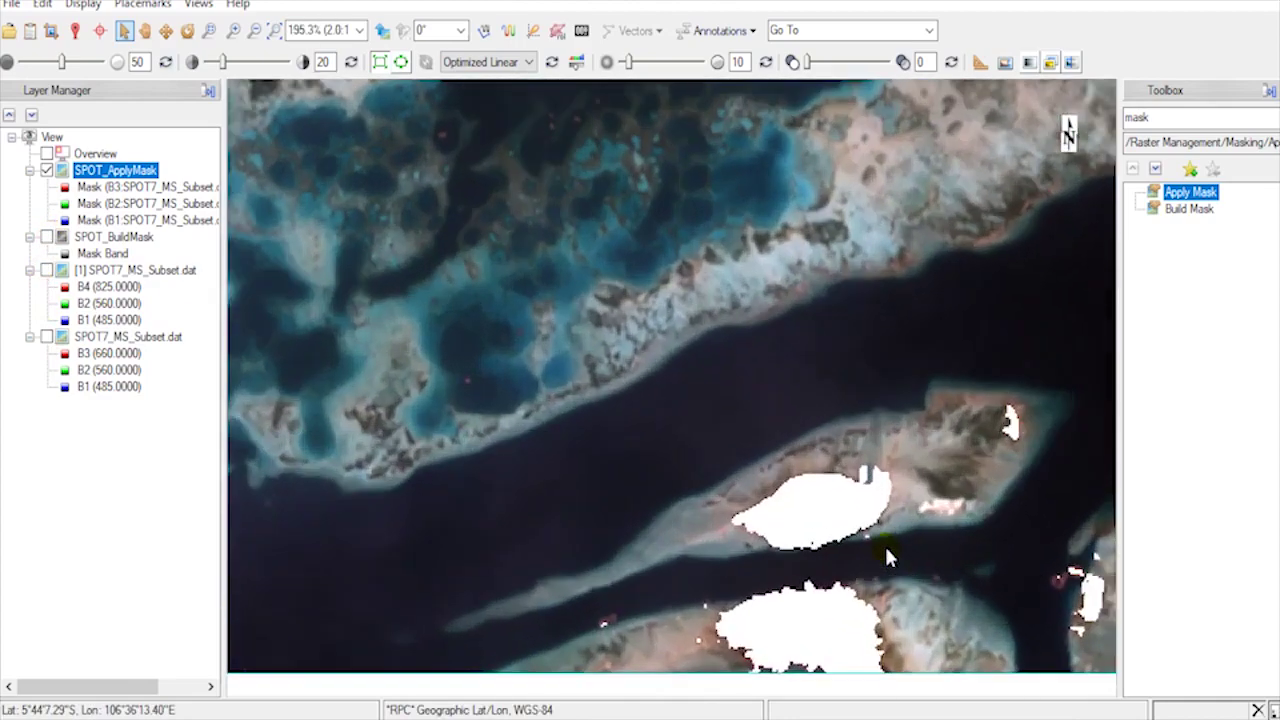
drag(884, 543, 761, 398)
scroll(761, 398, down, 2)
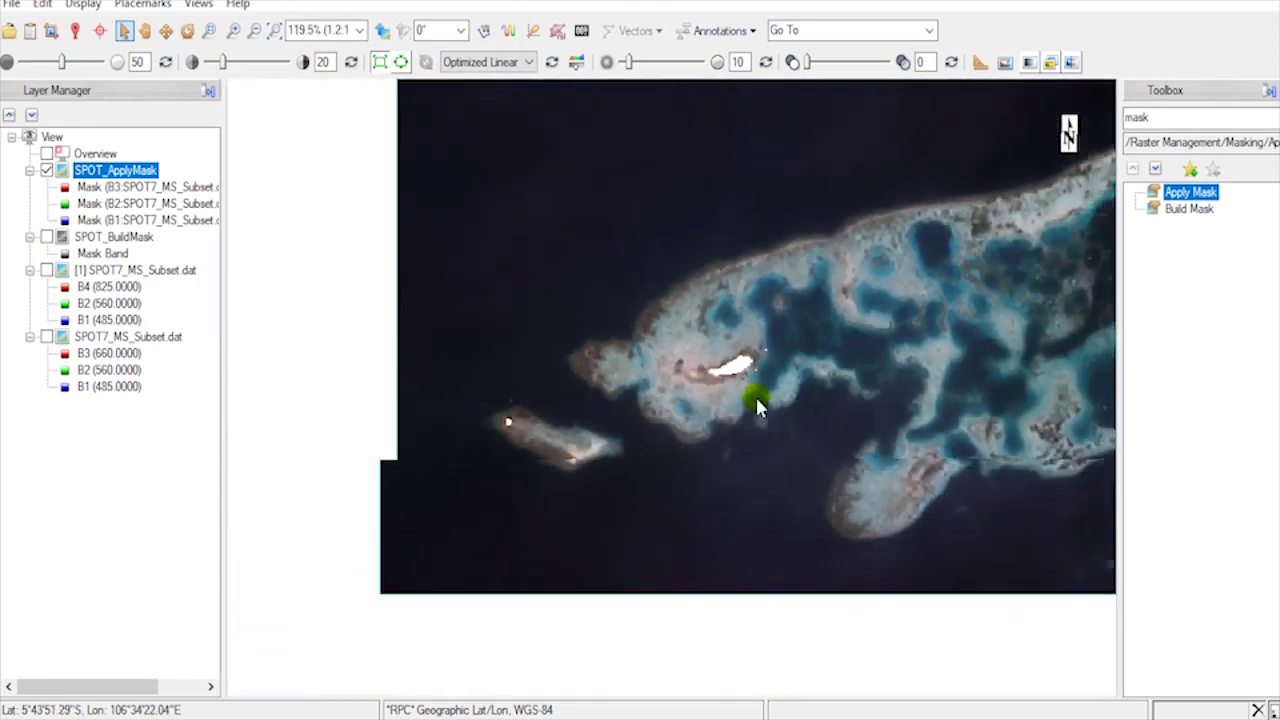
click(273, 31)
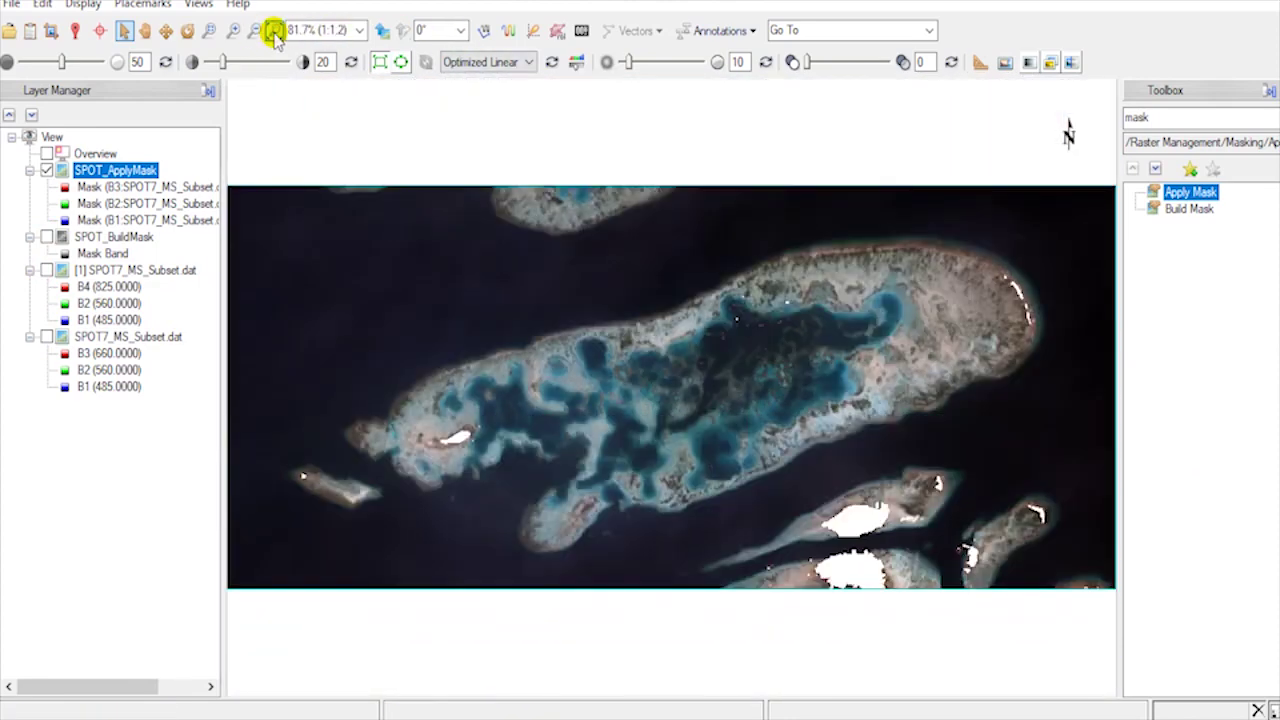